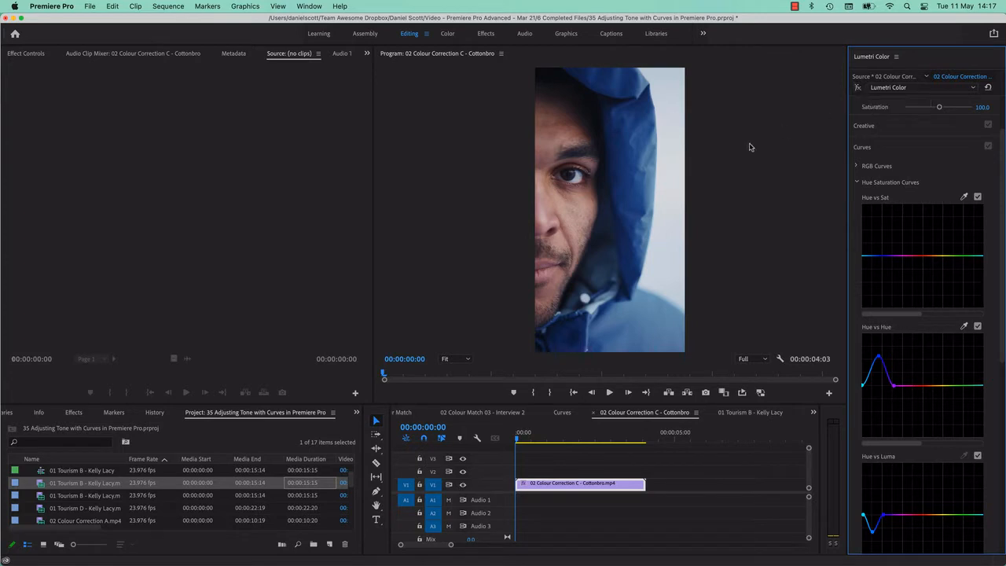
# Step: Compare the Cottonbro and 01 Tourism B - Kelly Lacy sequences with and without their Lumetri Color effect
pyautogui.click(856, 86)
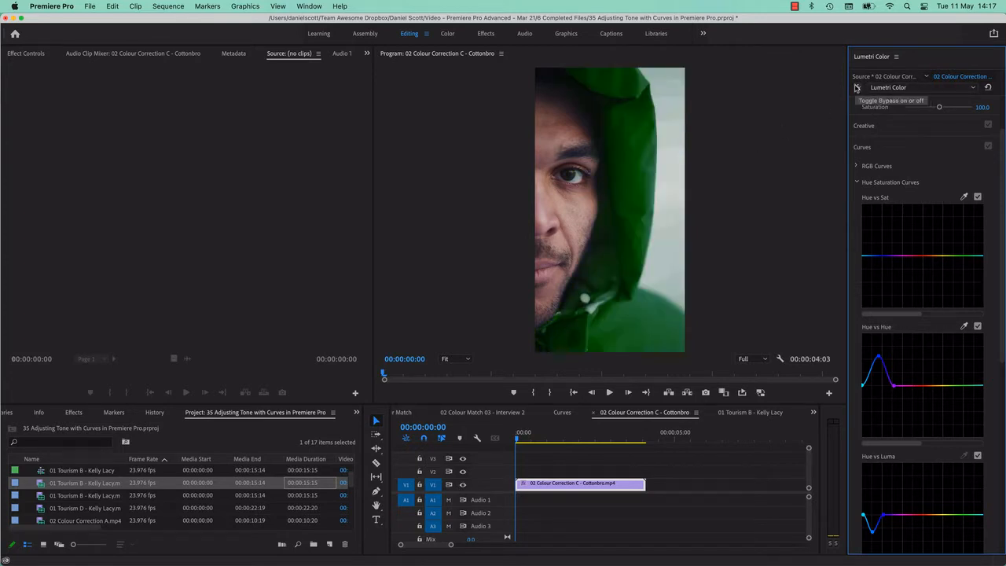
pyautogui.click(750, 412)
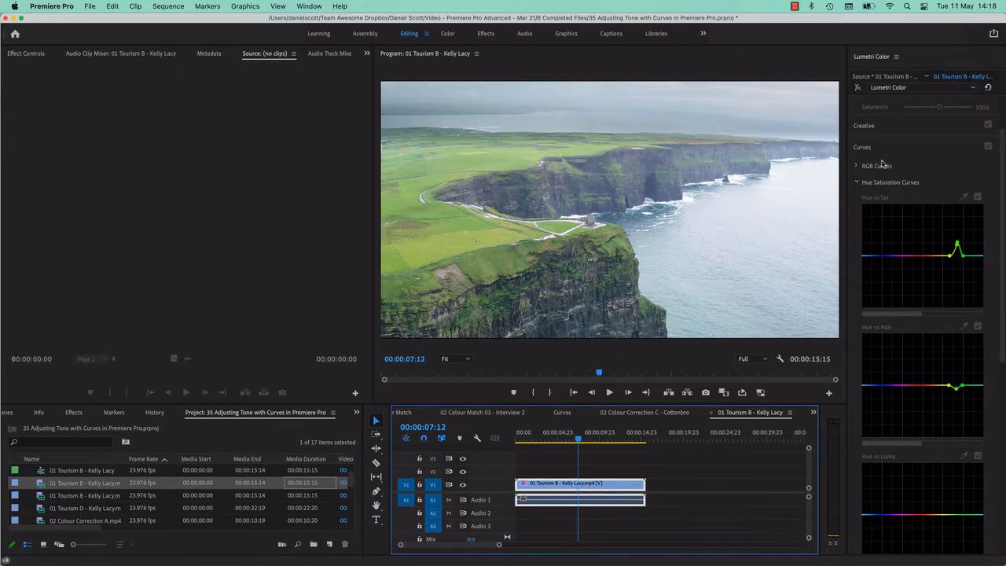
pyautogui.click(858, 89)
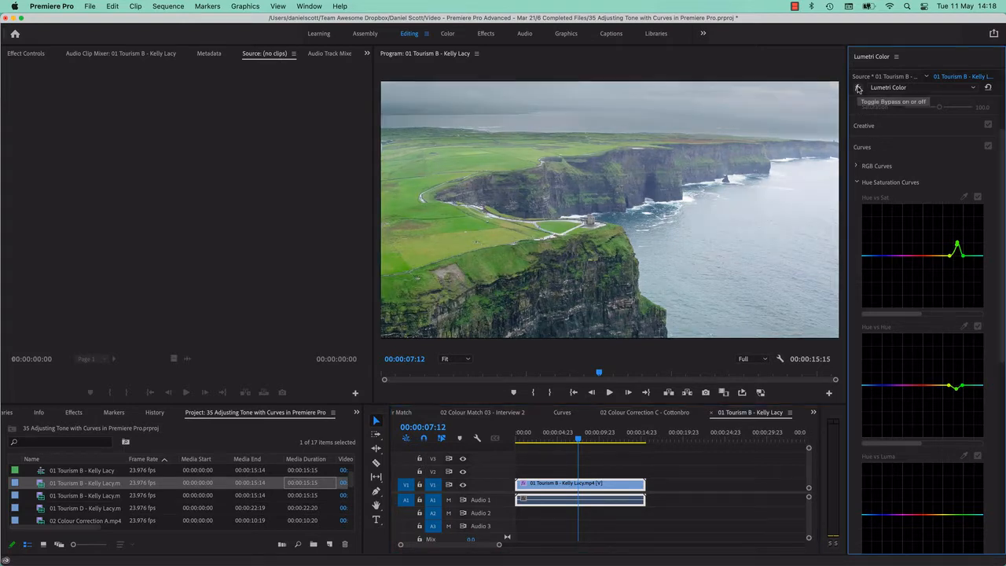
pyautogui.click(858, 89)
pyautogui.click(858, 88)
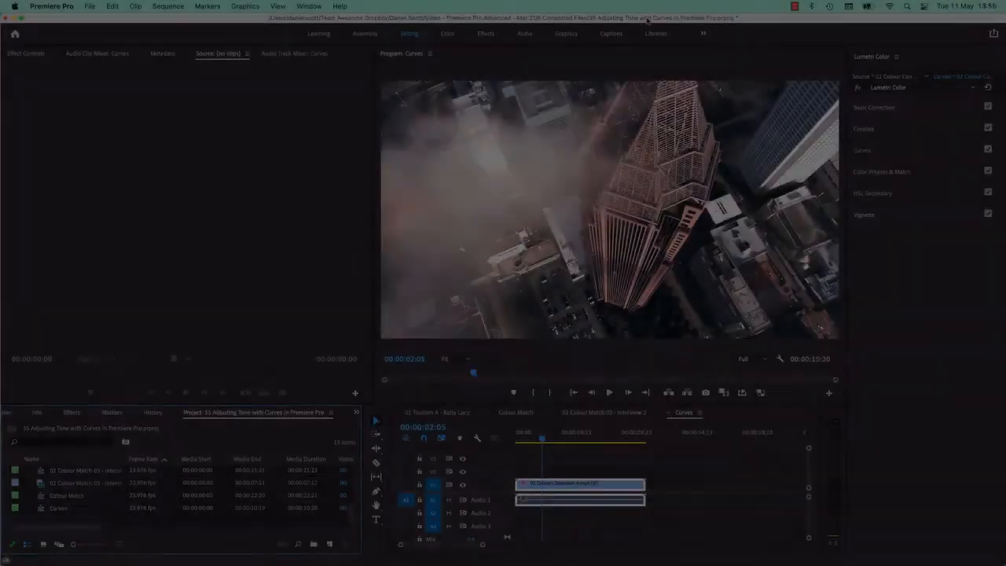
# Step: Import 02 Colour Correction C - Cottonbro.mp4 from the Color exercise folder and create a new sequence from it
pyautogui.press('super+i')
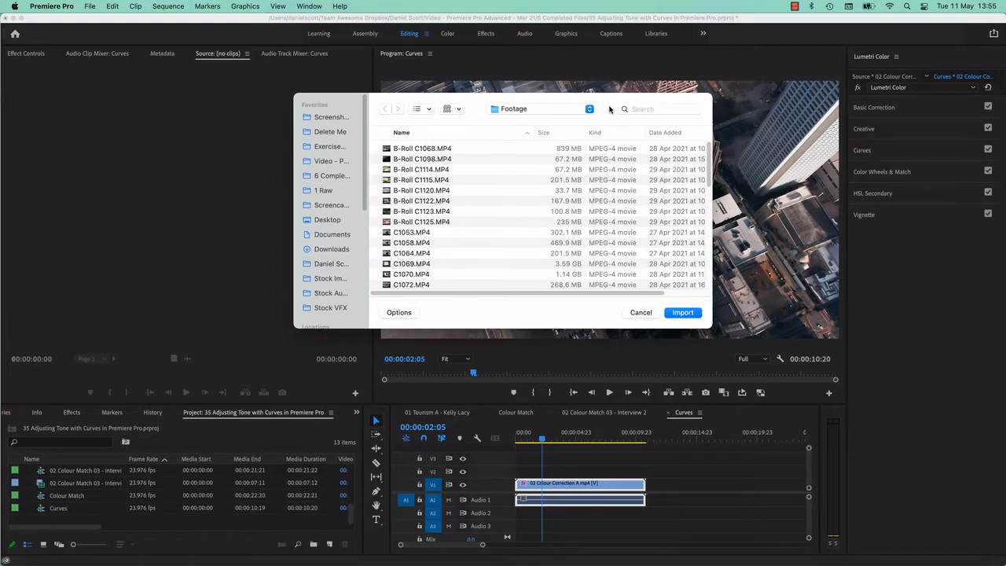
pyautogui.click(330, 146)
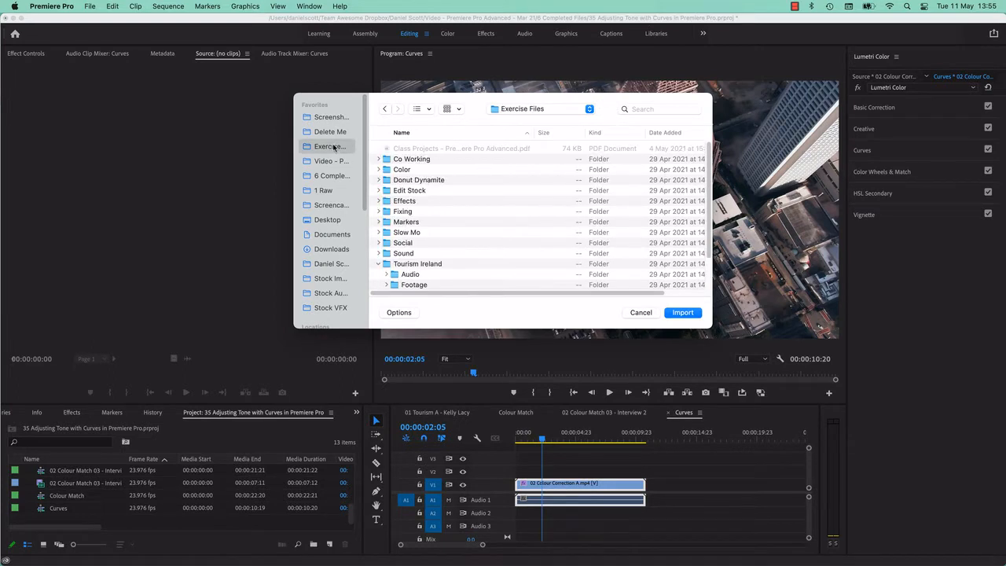
pyautogui.doubleClick(401, 170)
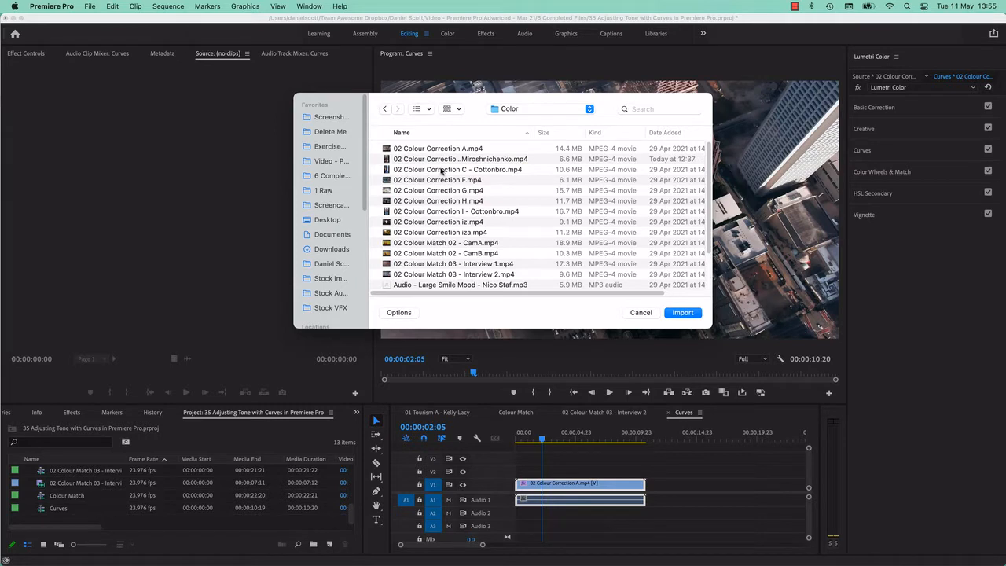
pyautogui.click(453, 170)
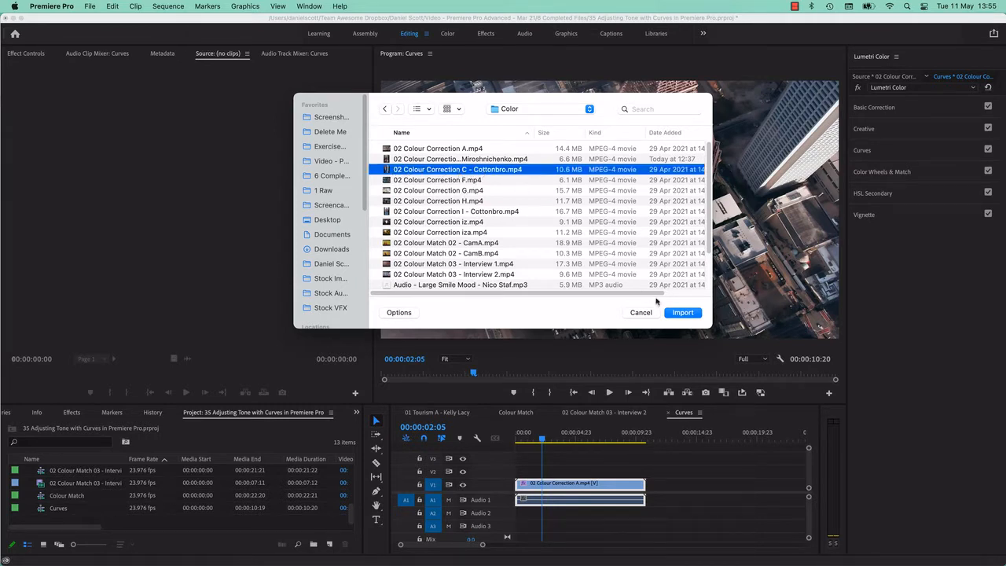
pyautogui.click(681, 312)
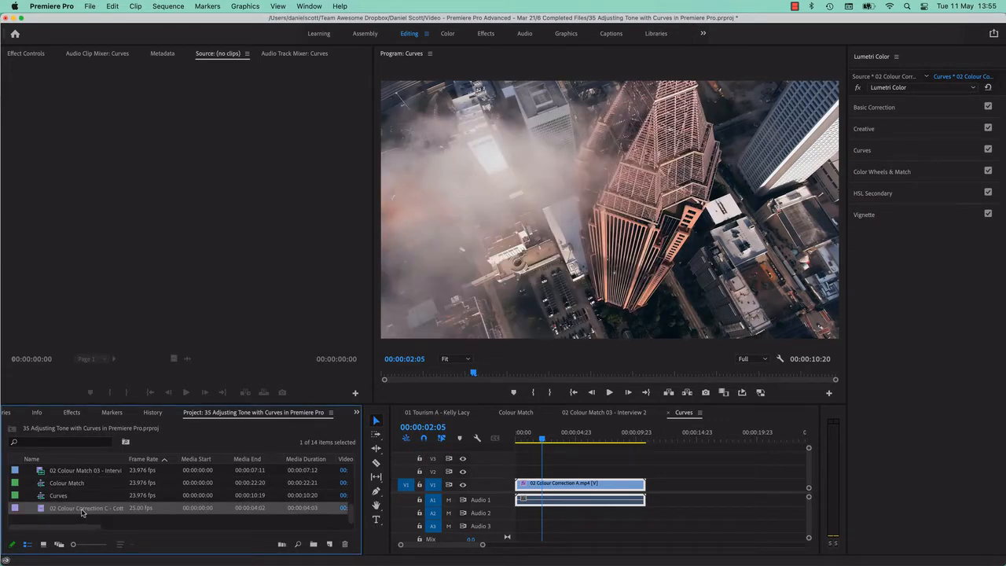
pyautogui.moveTo(82, 512); pyautogui.dragTo(331, 544)
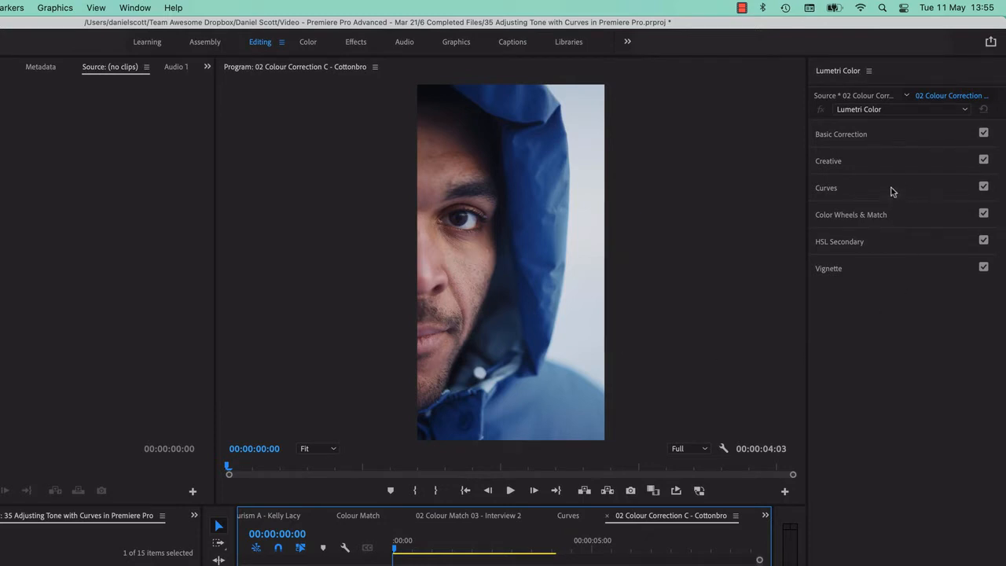
# Step: Expand the Hue Saturation Curves of the Lumetri Color effect, keeping RGB Curves collapsed
pyautogui.click(890, 190)
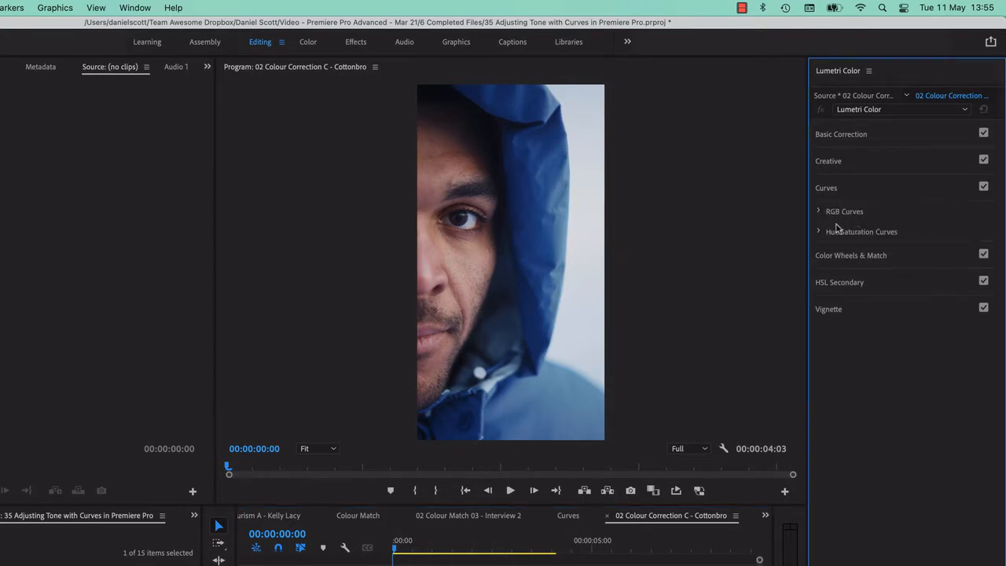
pyautogui.click(819, 212)
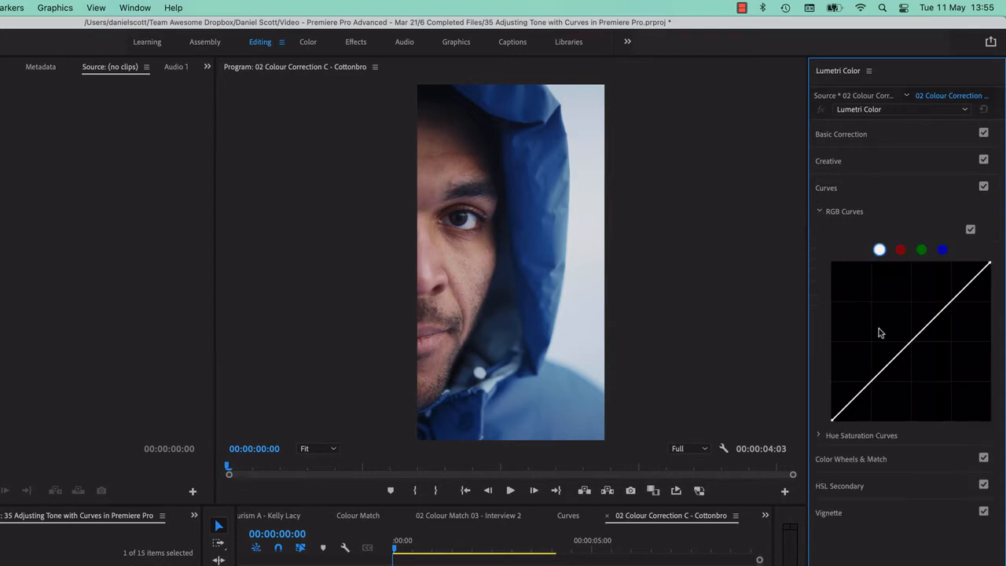
pyautogui.click(819, 211)
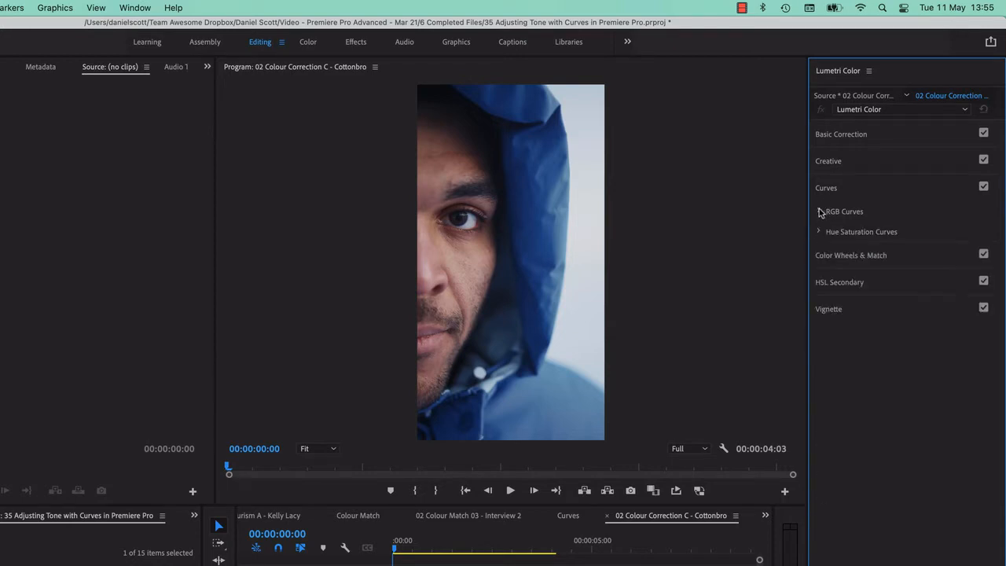
pyautogui.click(818, 232)
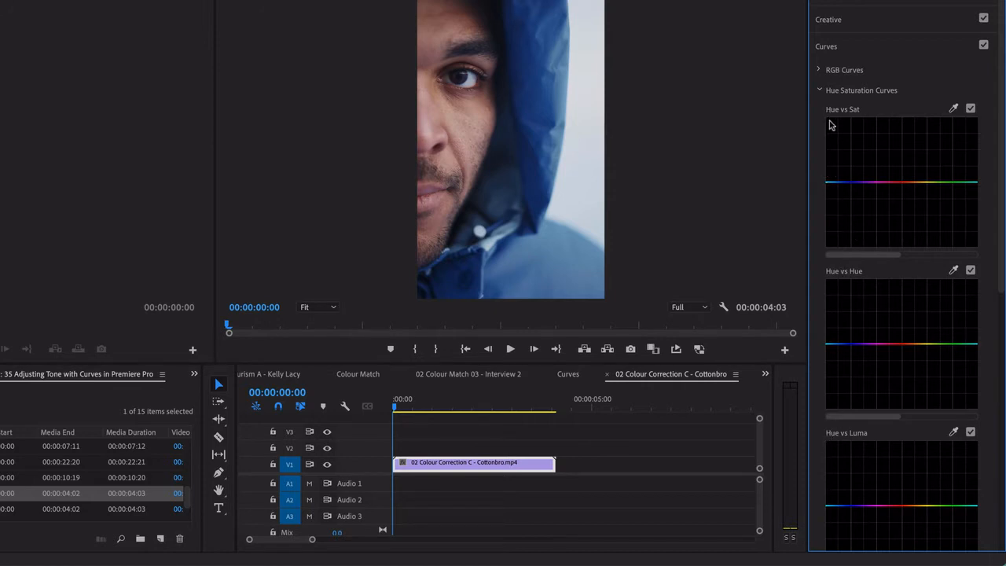
# Step: Examine the five hue saturation curves, from Hue vs Sat through Sat vs Sat
pyautogui.scroll(-5, 832, 440)
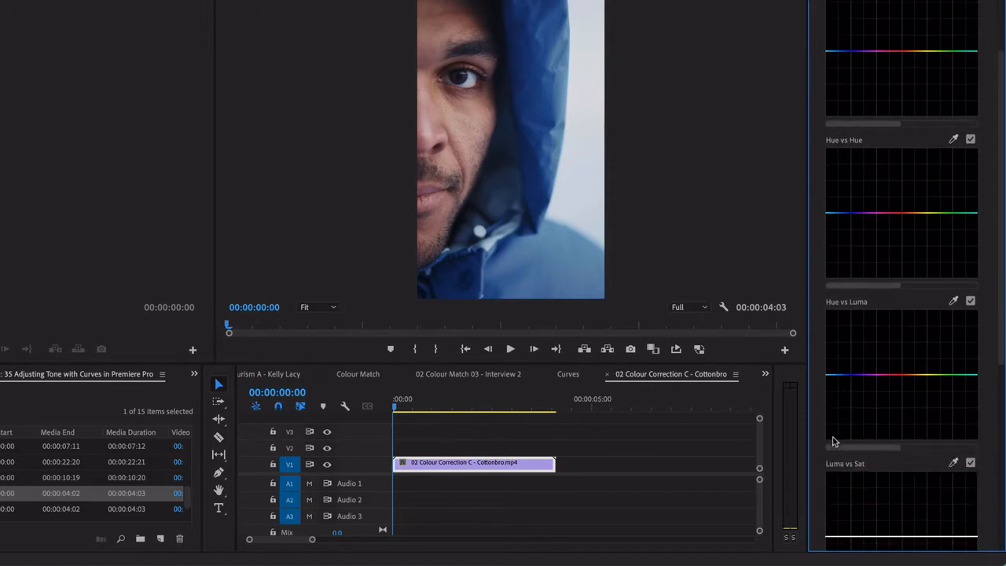
pyautogui.scroll(1, 843, 359)
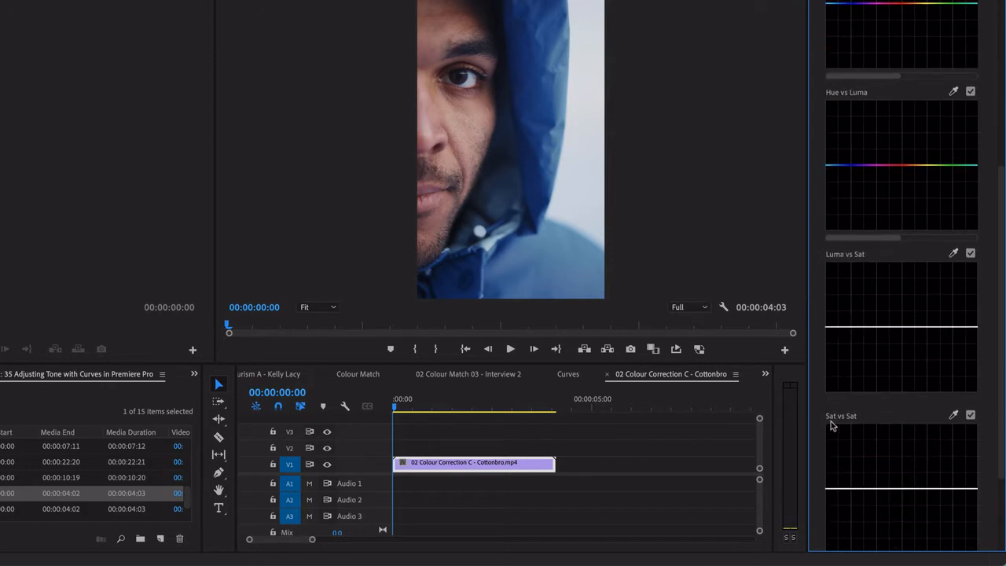
pyautogui.scroll(-3, 831, 423)
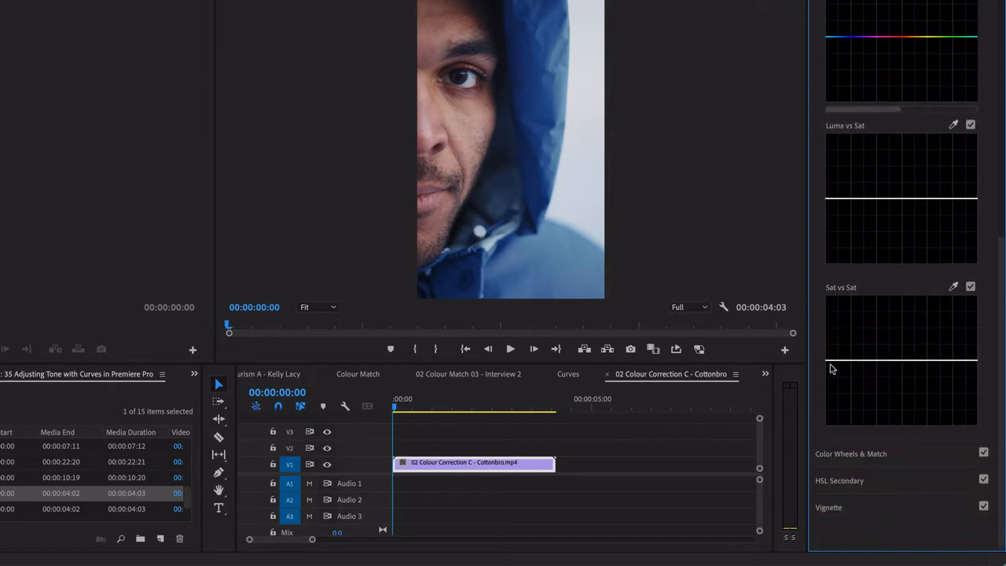
pyautogui.scroll(1, 899, 275)
pyautogui.scroll(10, 901, 286)
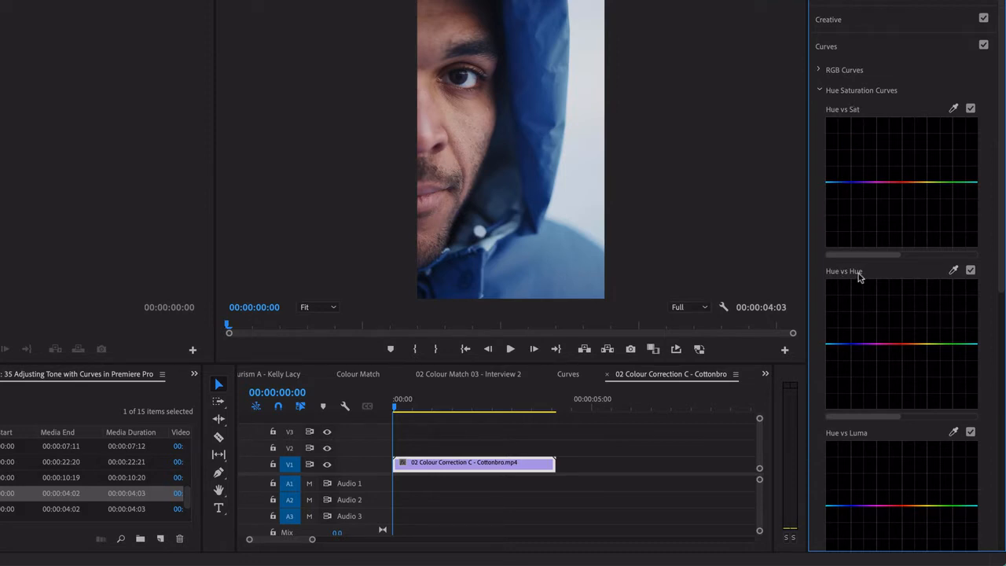
pyautogui.scroll(-1, 873, 298)
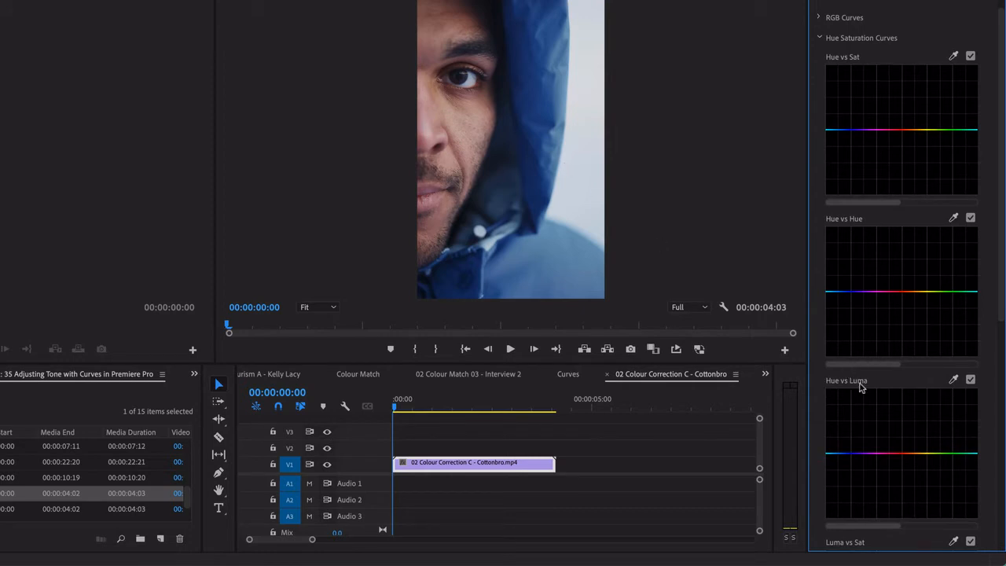
pyautogui.scroll(1, 892, 267)
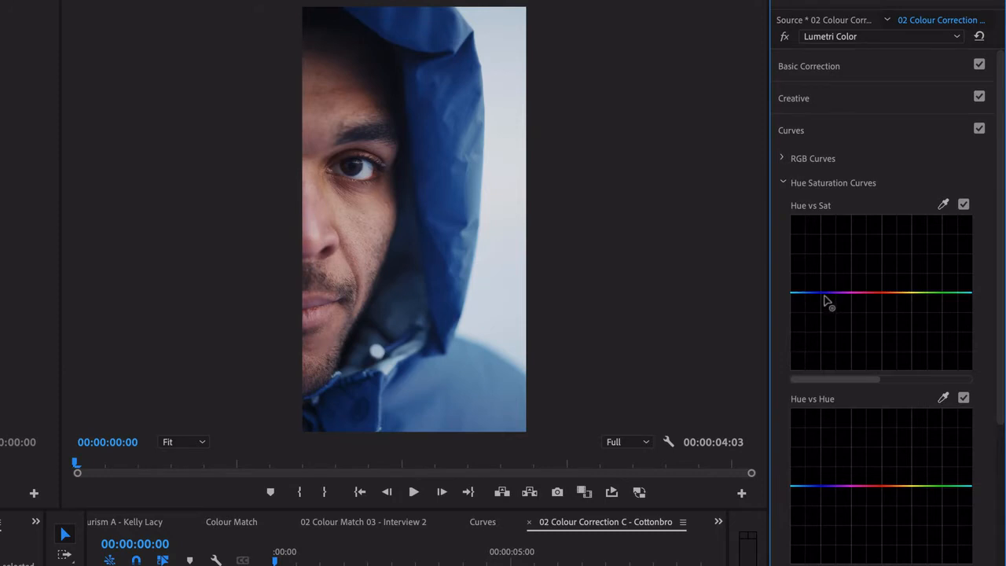
# Step: Try adding control points in the blue range of the Hue vs Sat curve, switching the curve off and on to compare
pyautogui.click(824, 295)
pyautogui.click(963, 204)
pyautogui.click(964, 204)
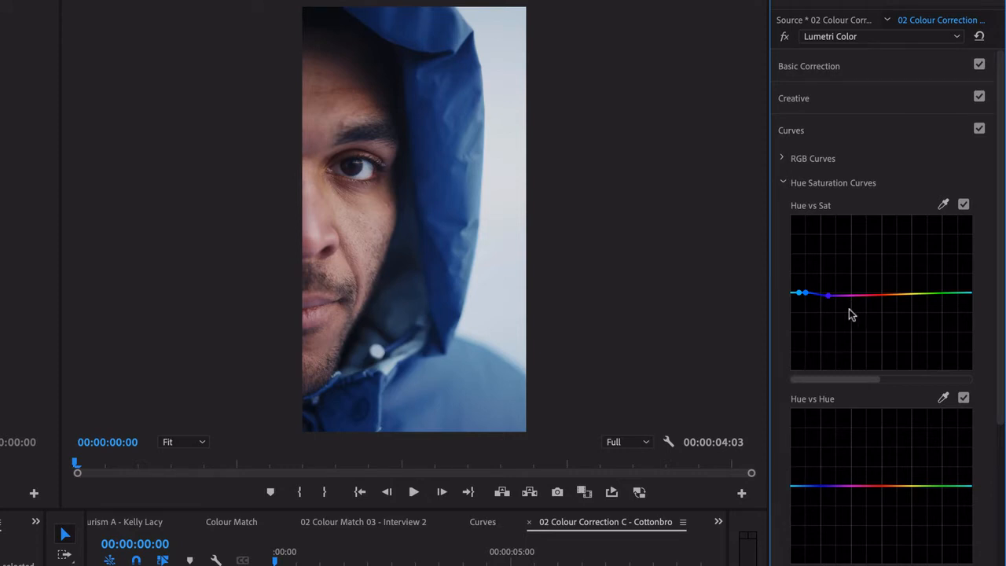
pyautogui.click(963, 204)
pyautogui.click(963, 204)
pyautogui.click(963, 205)
pyautogui.click(963, 205)
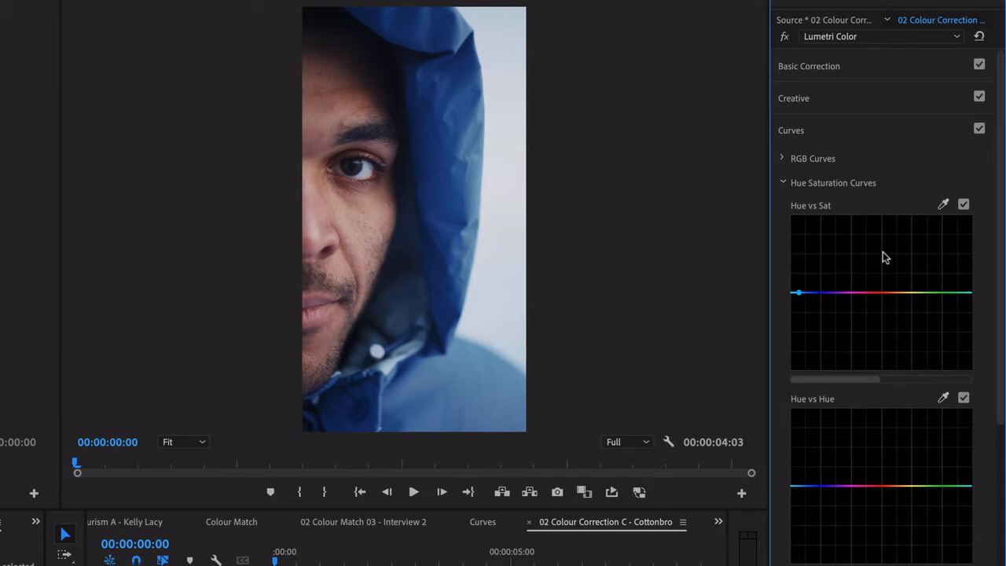
pyautogui.click(963, 204)
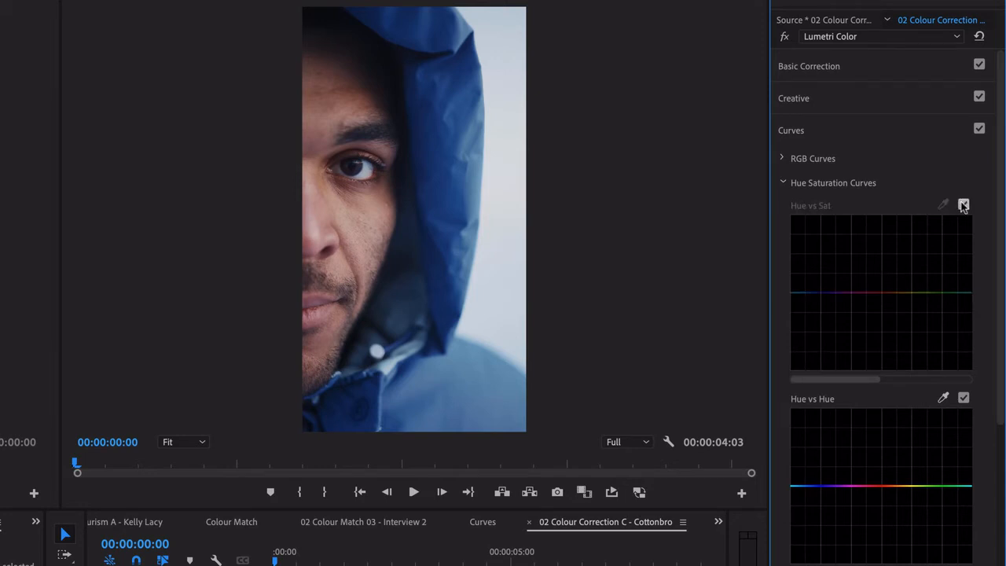
pyautogui.click(963, 204)
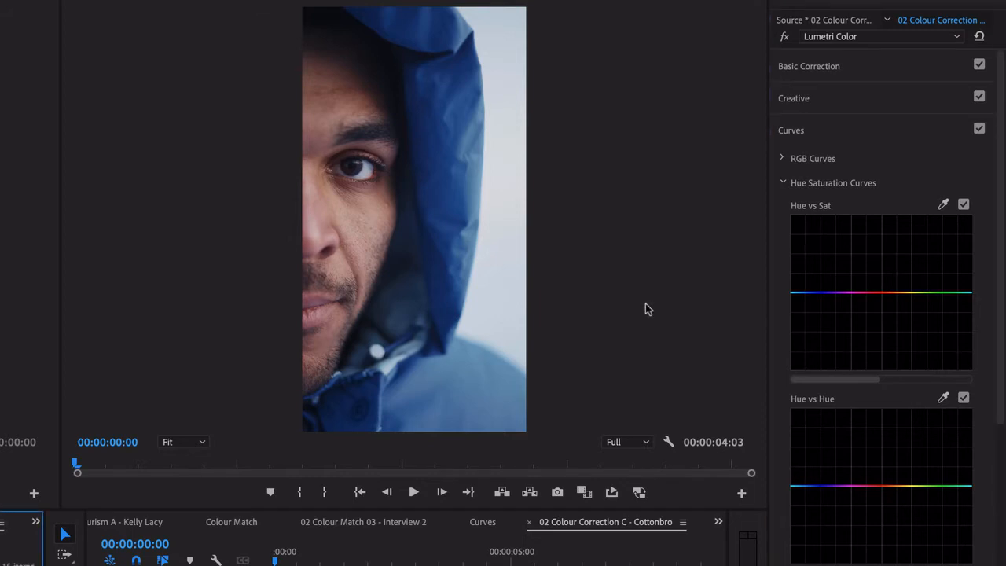
# Step: Isolate the blue range on the Hue vs Sat curve with control points and pull its middle point down, then up to boost saturation
pyautogui.click(796, 293)
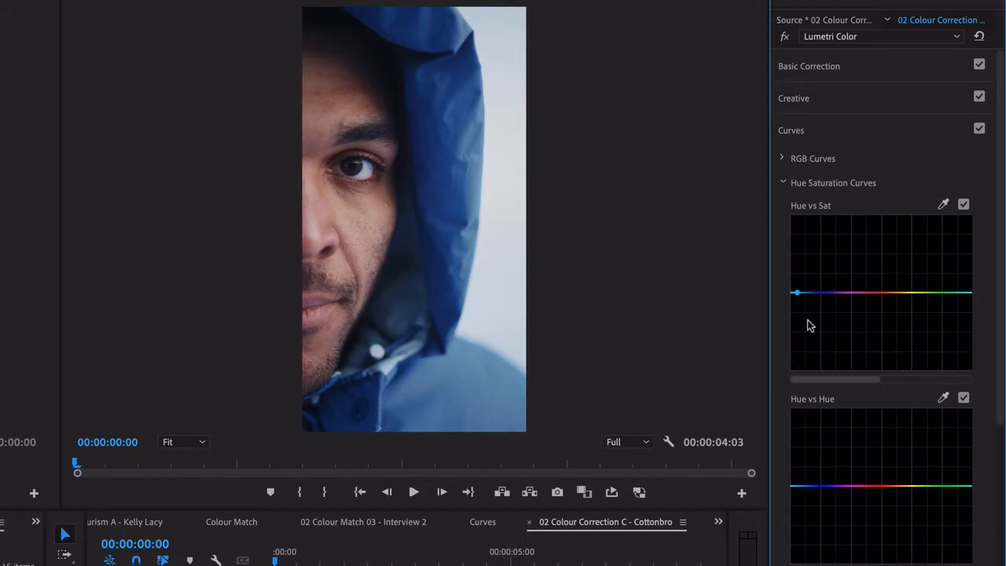
pyautogui.doubleClick(807, 322)
pyautogui.click(797, 294)
pyautogui.click(810, 293)
pyautogui.moveTo(812, 297); pyautogui.dragTo(806, 349)
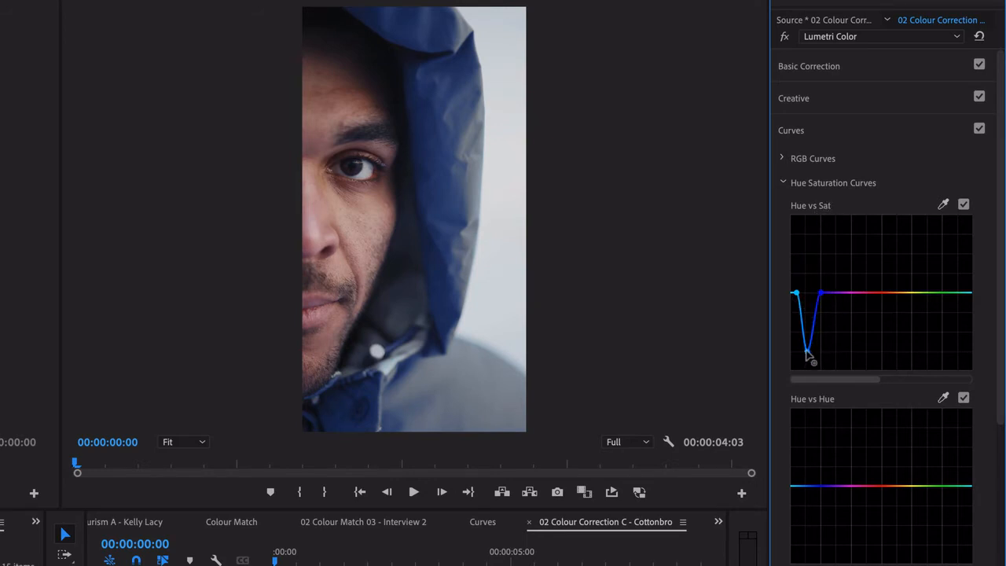
pyautogui.moveTo(806, 351); pyautogui.dragTo(817, 235)
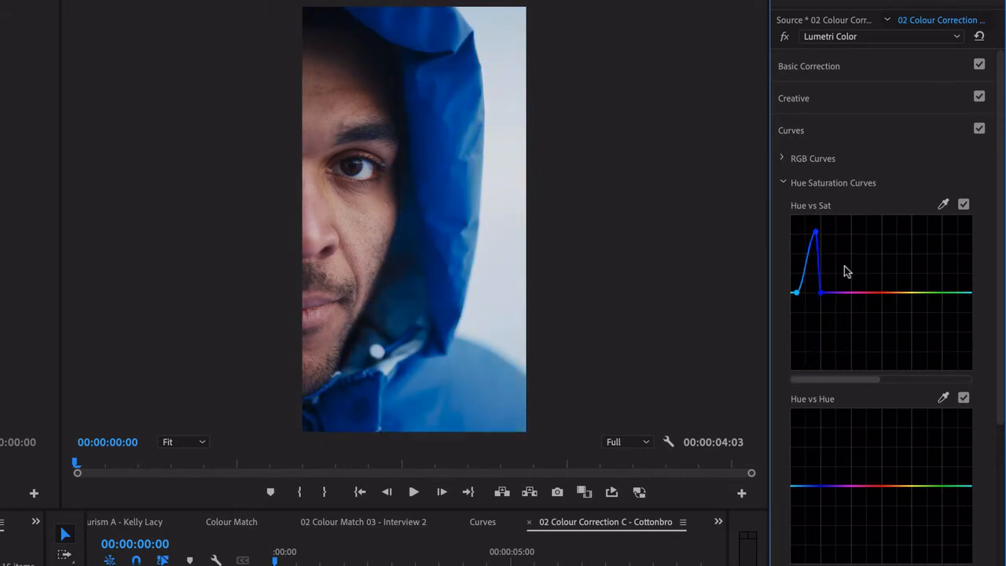
# Step: Compare the jacket with and without the Hue vs Sat adjustment, then reset that curve
pyautogui.click(963, 205)
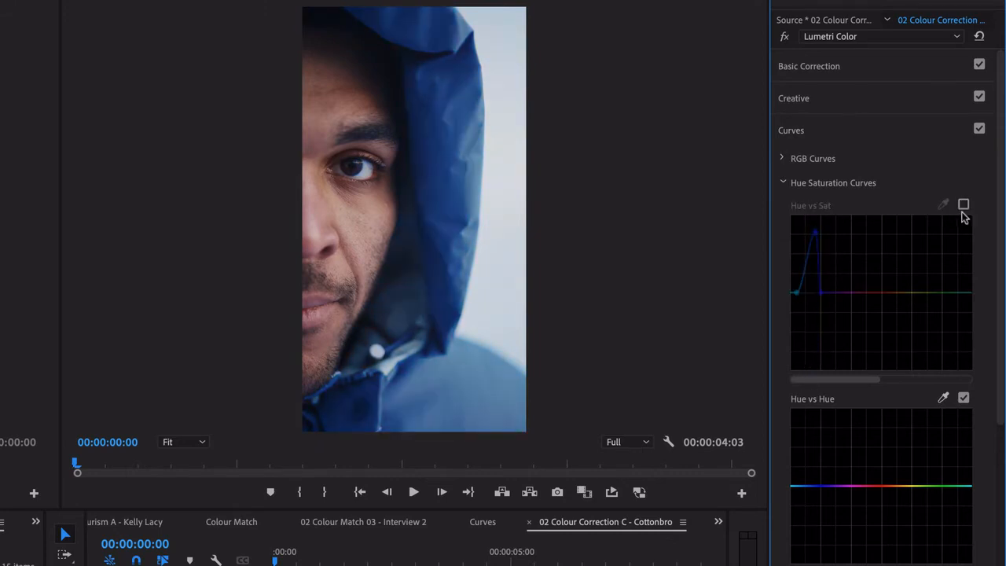
pyautogui.click(964, 205)
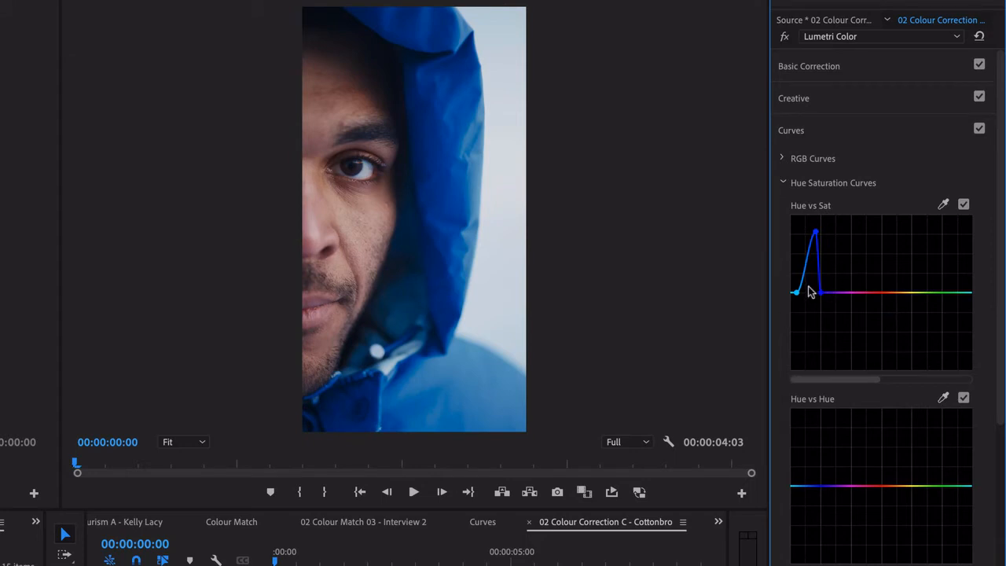
pyautogui.doubleClick(903, 255)
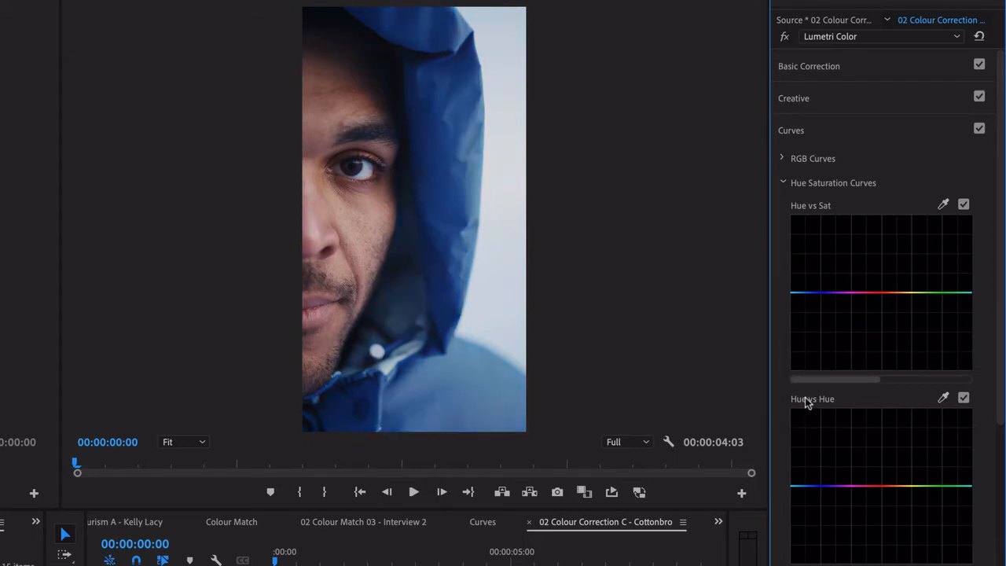
# Step: Isolate the blue range on the Hue vs Hue curve with control points and lower its middle point to turn the jacket magenta
pyautogui.click(796, 486)
pyautogui.click(807, 486)
pyautogui.moveTo(808, 487); pyautogui.dragTo(817, 540)
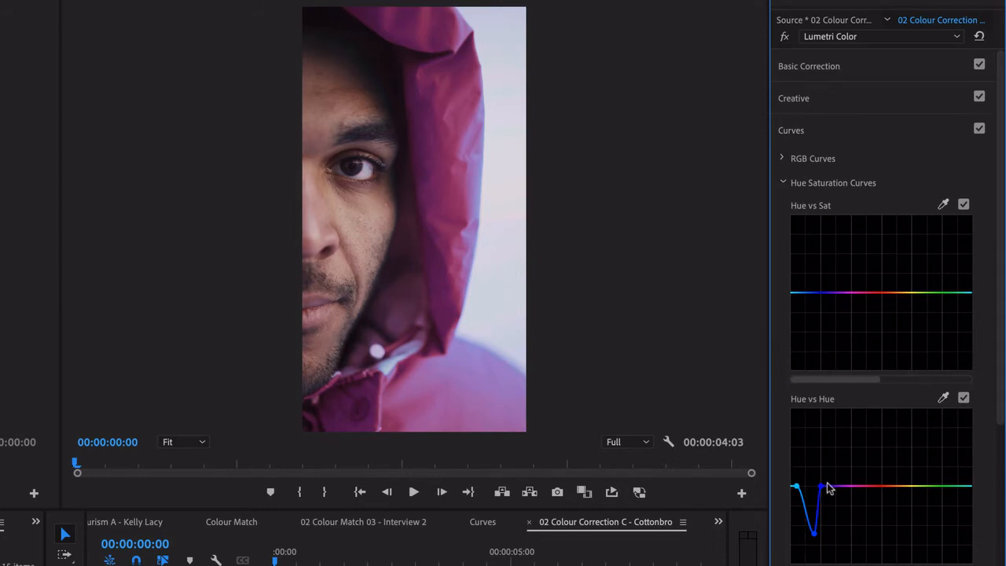
# Step: Isolate the blue range on the Hue vs Luma curve with control points and lower its middle point to darken the jacket
pyautogui.scroll(-2, 827, 488)
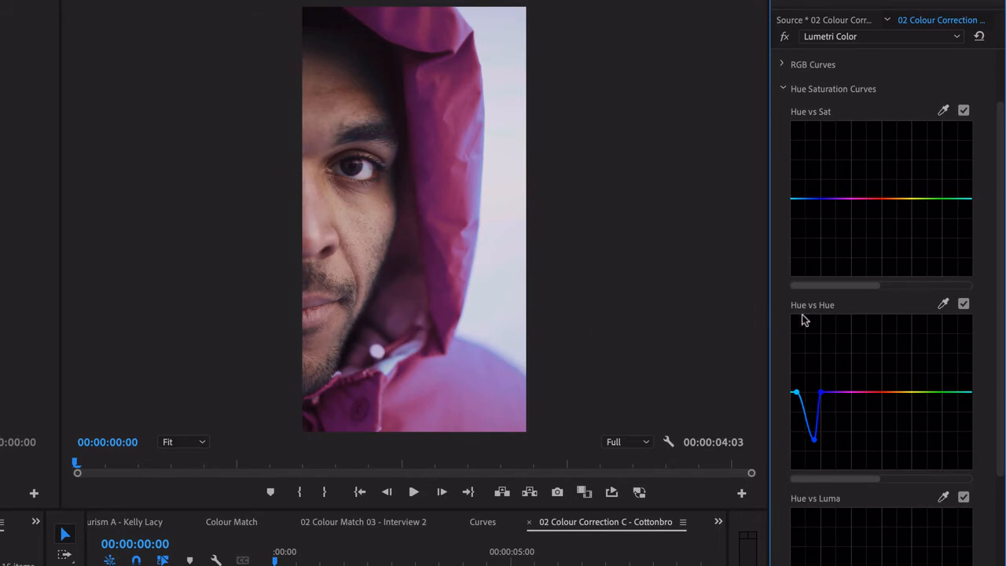
pyautogui.scroll(-2, 823, 507)
pyautogui.scroll(-1, 820, 505)
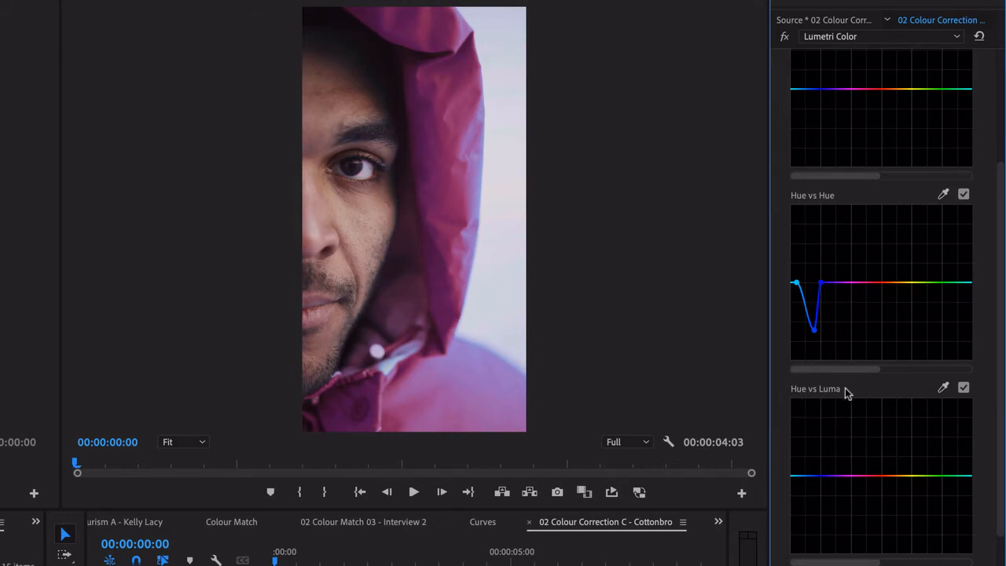
pyautogui.click(793, 476)
pyautogui.moveTo(807, 480); pyautogui.dragTo(822, 508)
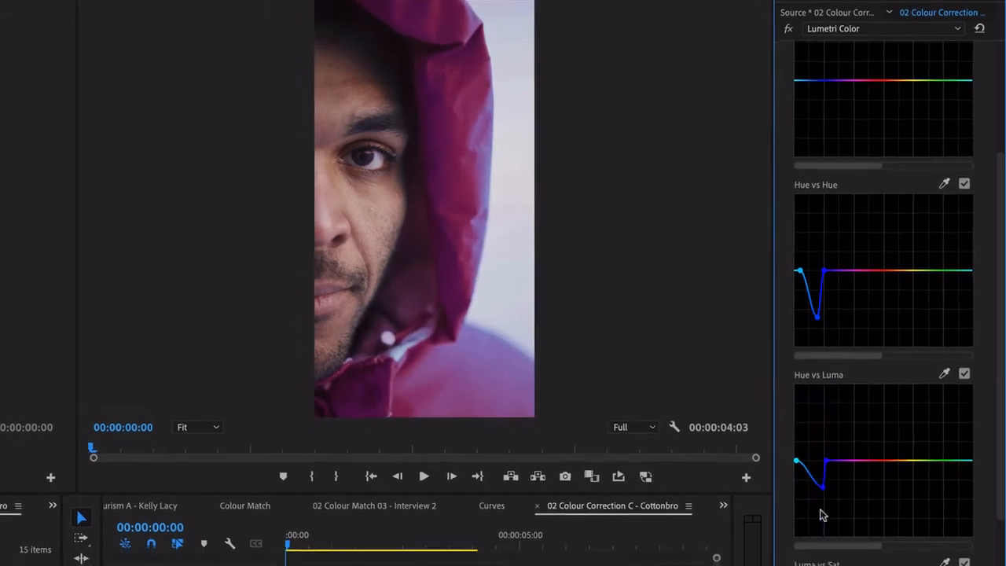
pyautogui.scroll(-3, 837, 553)
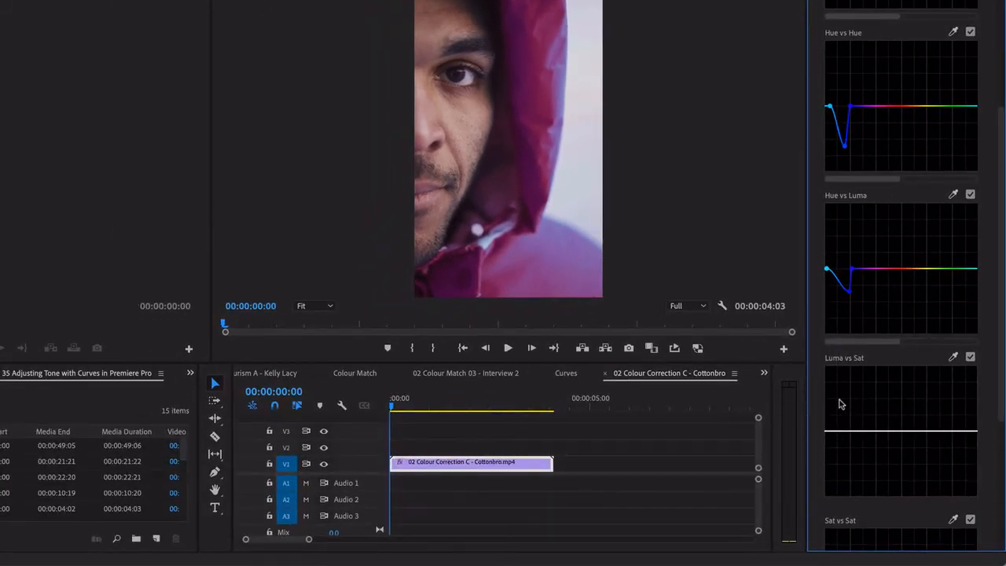
# Step: Try lowering the saturation of a brighter tonal range with three points on the Luma vs Sat curve, then reset that curve
pyautogui.click(891, 431)
pyautogui.click(925, 431)
pyautogui.moveTo(907, 431); pyautogui.dragTo(905, 489)
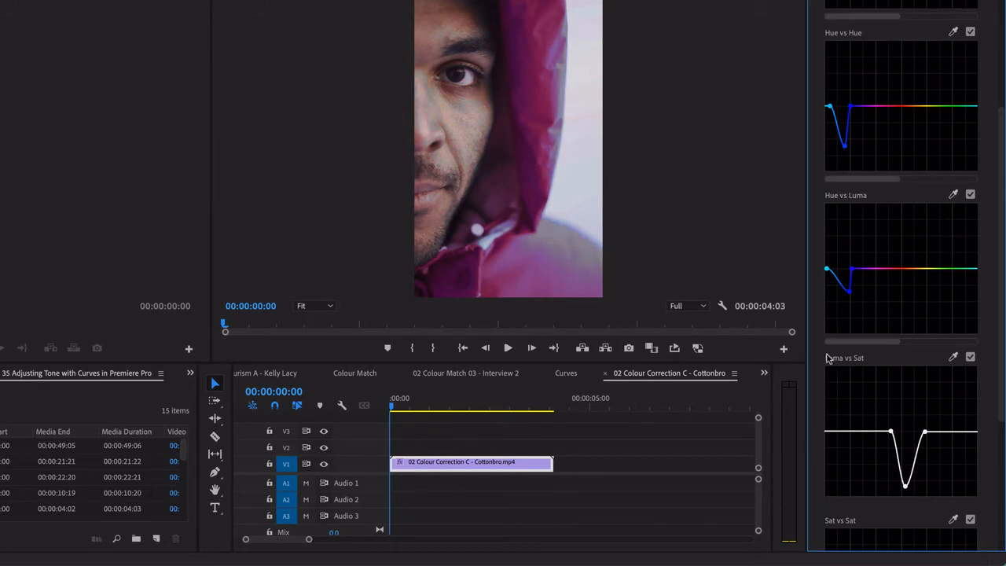
pyautogui.doubleClick(915, 413)
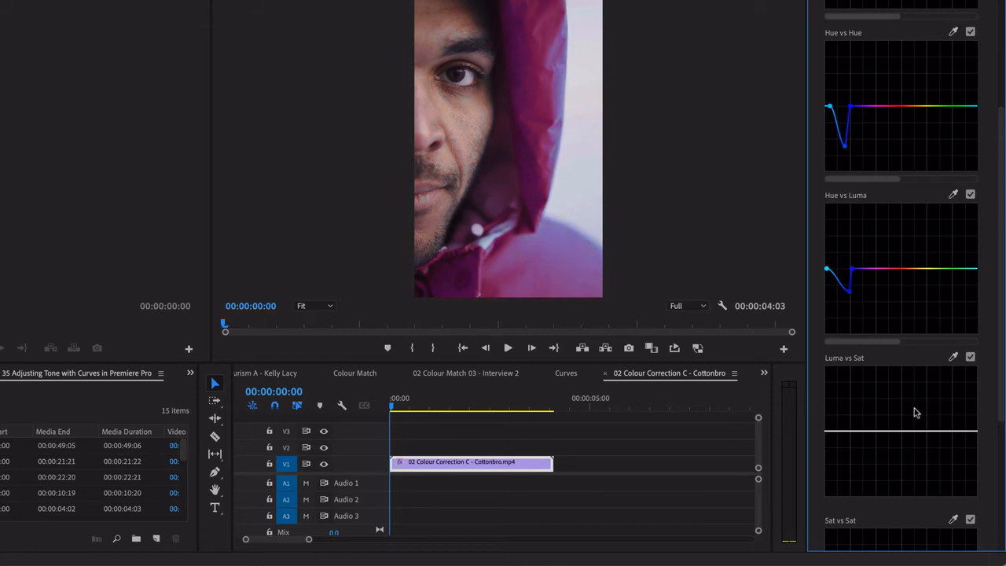
# Step: Try sampling a tone from the image for Luma vs Sat and pulling its middle point down, then clear the curve
pyautogui.click(953, 358)
pyautogui.moveTo(874, 432); pyautogui.dragTo(880, 477)
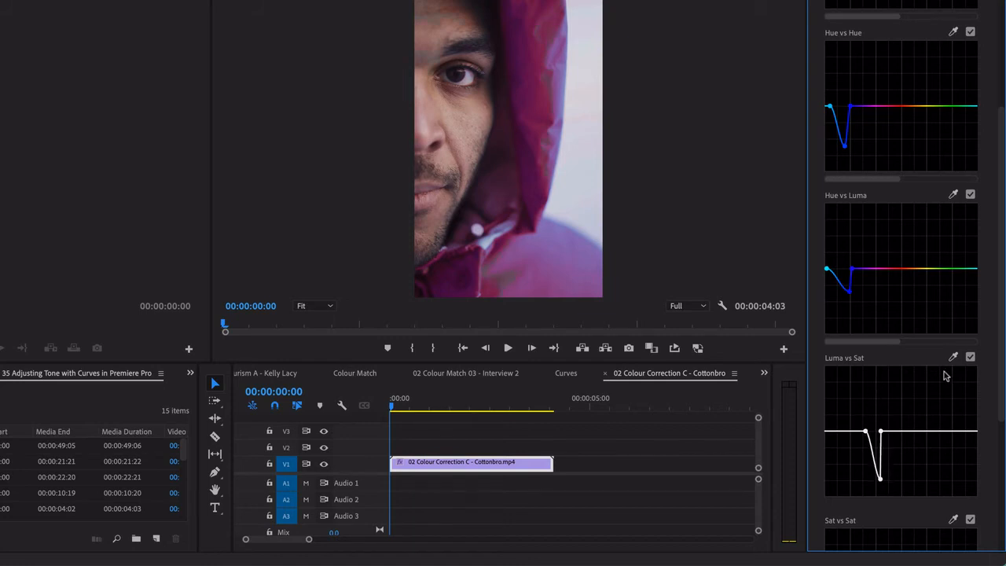
pyautogui.doubleClick(905, 425)
# Step: Reset the Hue vs Hue curve, sample the jacket's blue, and lower and widen that range to turn the whole jacket magenta
pyautogui.scroll(5, 888, 148)
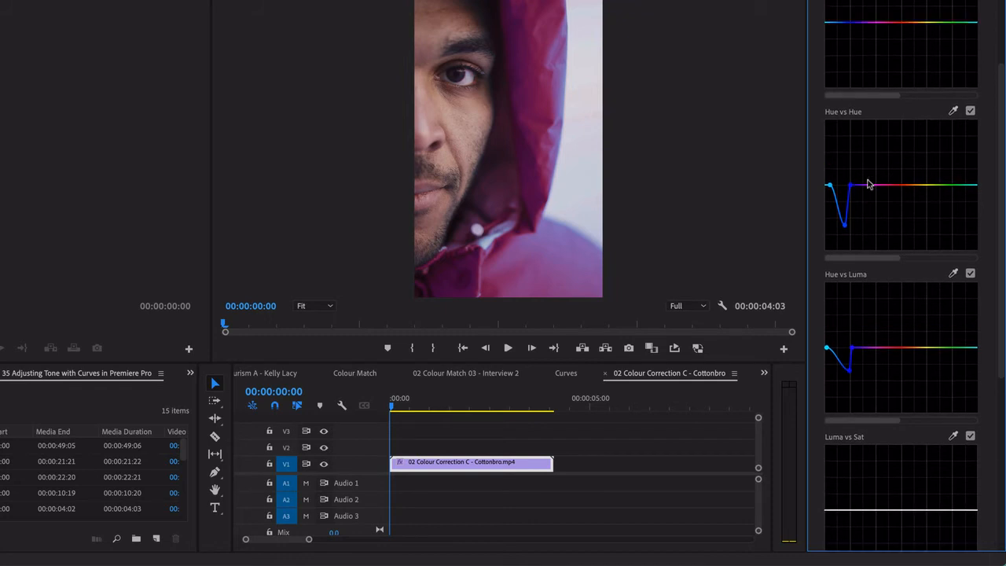
pyautogui.doubleClick(925, 289)
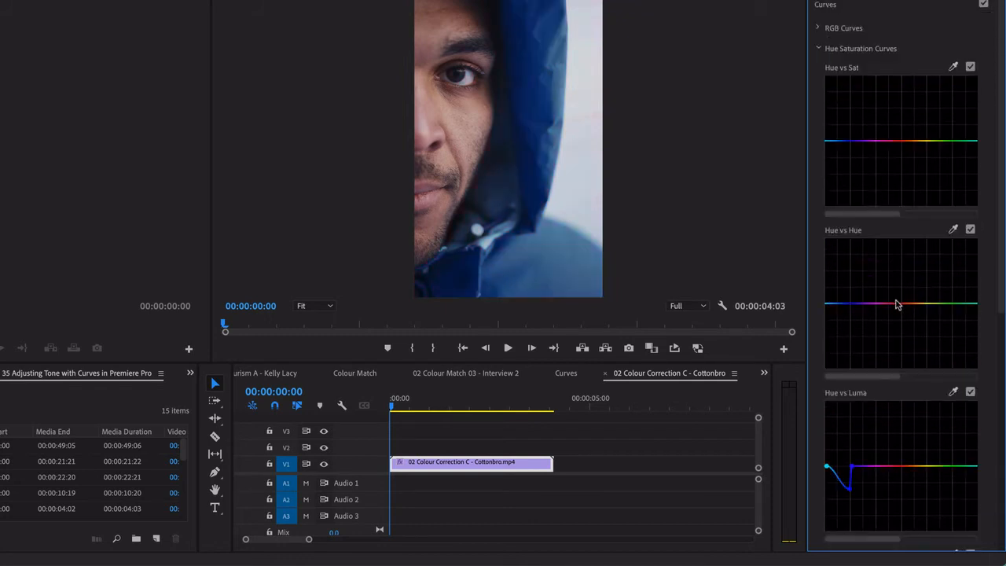
pyautogui.click(953, 230)
pyautogui.moveTo(845, 303); pyautogui.dragTo(853, 357)
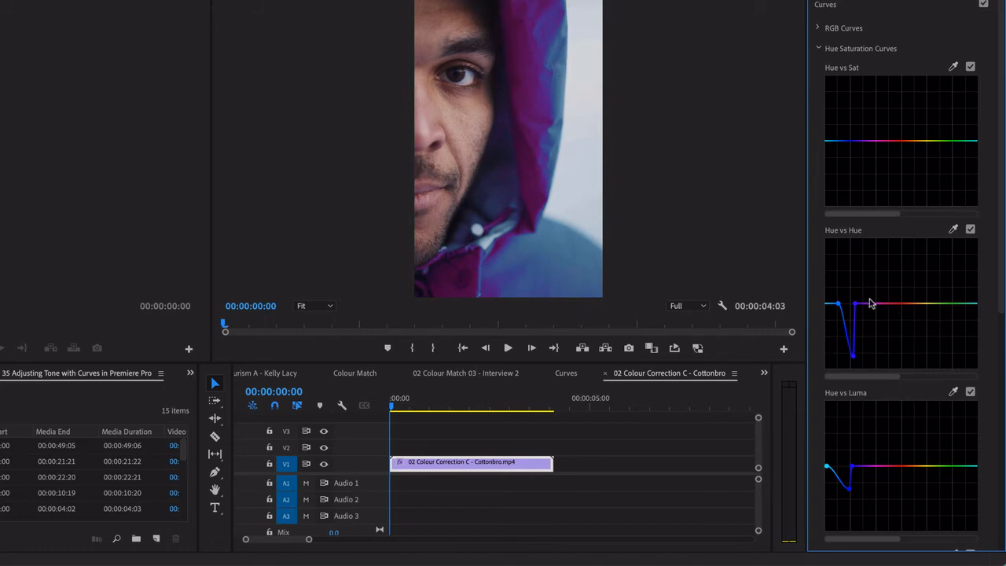
pyautogui.moveTo(857, 304); pyautogui.dragTo(825, 304)
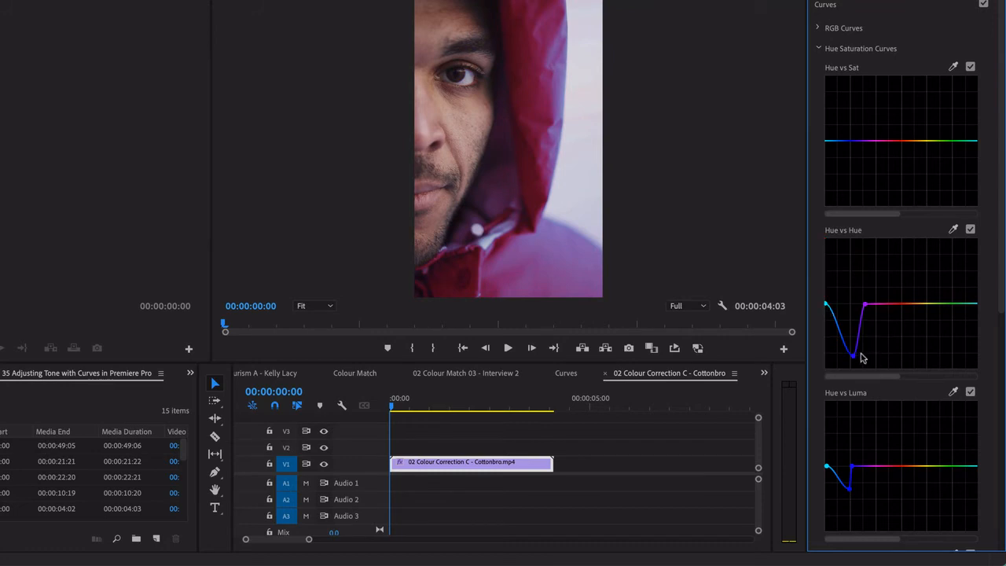
pyautogui.moveTo(852, 357); pyautogui.dragTo(846, 351)
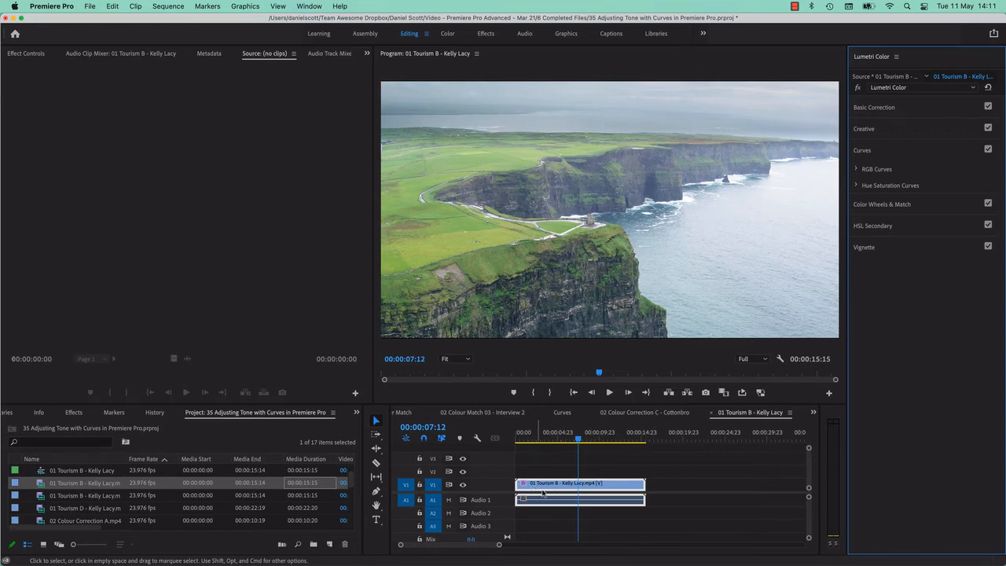
# Step: For the 01 Tourism B cliff clip, sample the green grass for Hue vs Sat and raise its middle point slightly
pyautogui.click(612, 487)
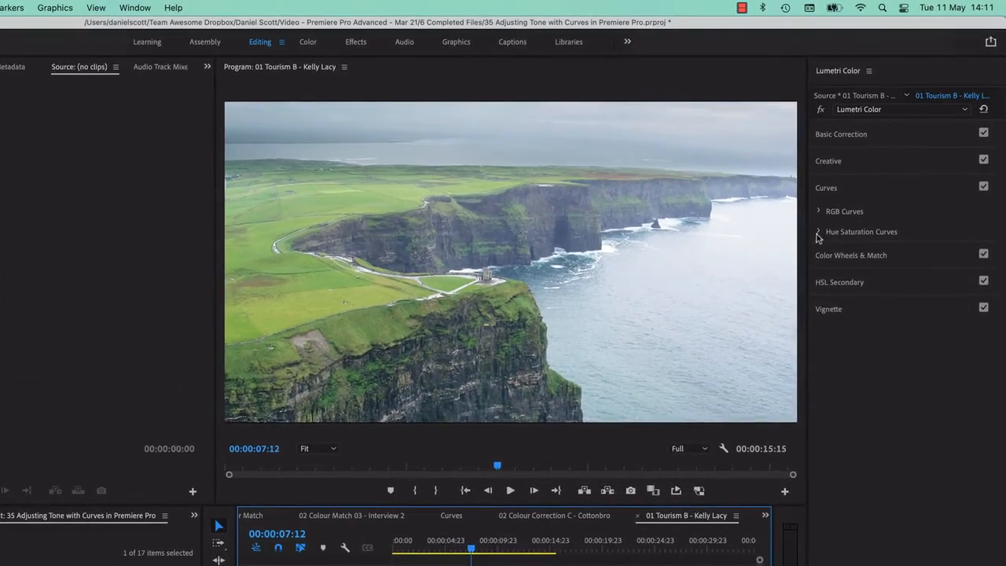
pyautogui.click(855, 185)
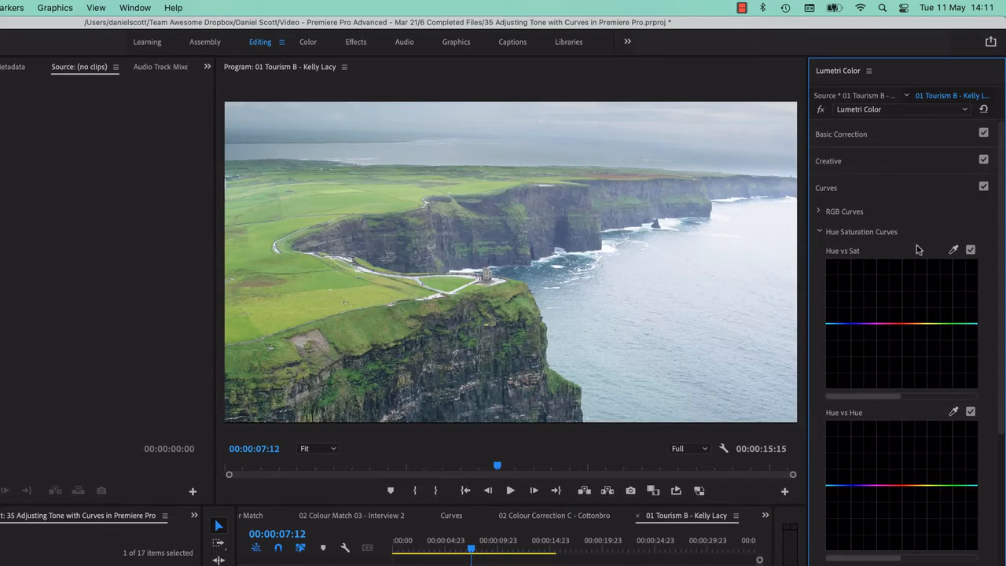
pyautogui.click(954, 250)
pyautogui.moveTo(945, 327)
pyautogui.mouseDown()
pyautogui.moveTo(937, 262)
pyautogui.moveTo(948, 326)
pyautogui.mouseUp()
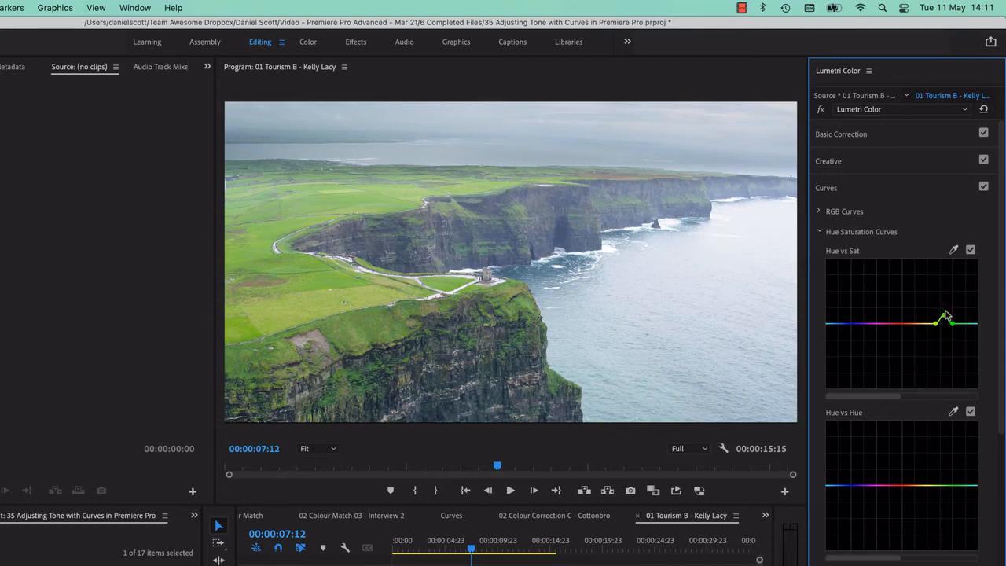
# Step: Compare the grass with and without the Hue vs Sat adjustment, leaving it enabled
pyautogui.click(971, 251)
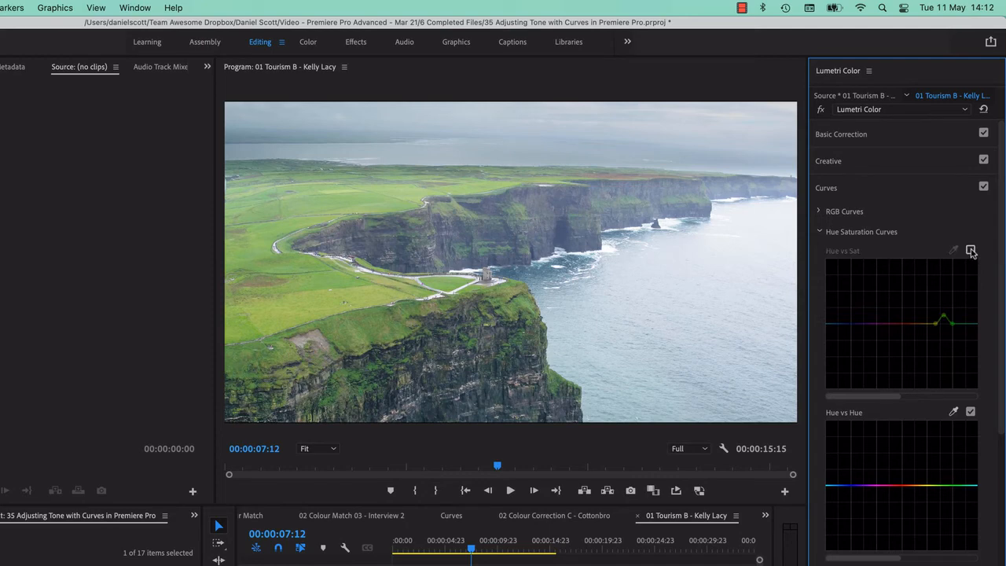
pyautogui.click(971, 250)
pyautogui.click(971, 250)
pyautogui.click(971, 251)
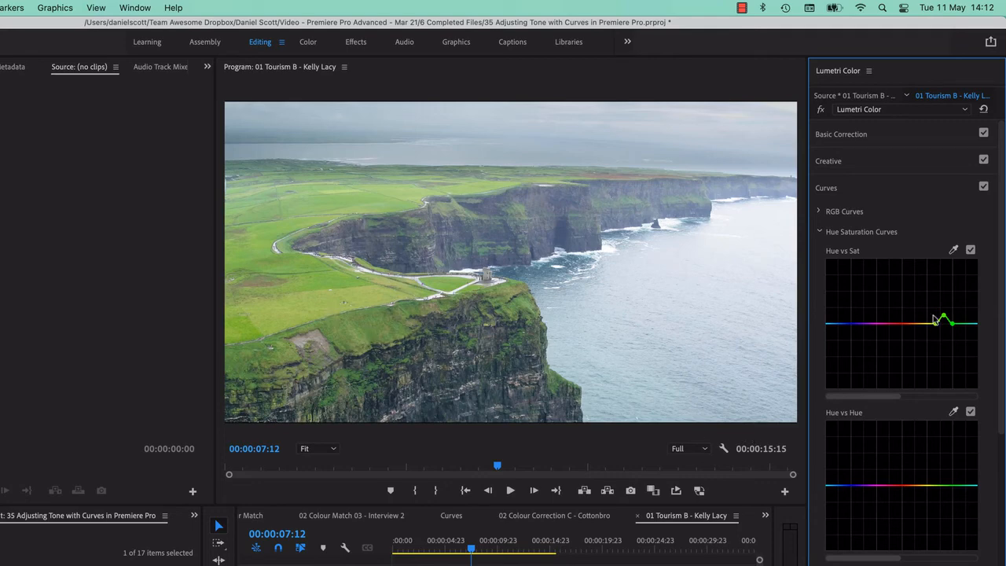
# Step: Sample the grass for the Hue vs Hue curve and lower its middle point slightly to shift the green
pyautogui.click(953, 413)
pyautogui.click(343, 280)
pyautogui.moveTo(942, 485)
pyautogui.mouseDown()
pyautogui.moveTo(941, 426)
pyautogui.moveTo(942, 485)
pyautogui.mouseUp()
pyautogui.moveTo(946, 498)
pyautogui.mouseDown()
pyautogui.moveTo(947, 537)
pyautogui.moveTo(945, 458)
pyautogui.moveTo(944, 488)
pyautogui.mouseUp()
# Step: Compare the cliff shot with and without the Hue vs Hue adjustment, then with the entire Lumetri Color effect bypassed
pyautogui.click(971, 413)
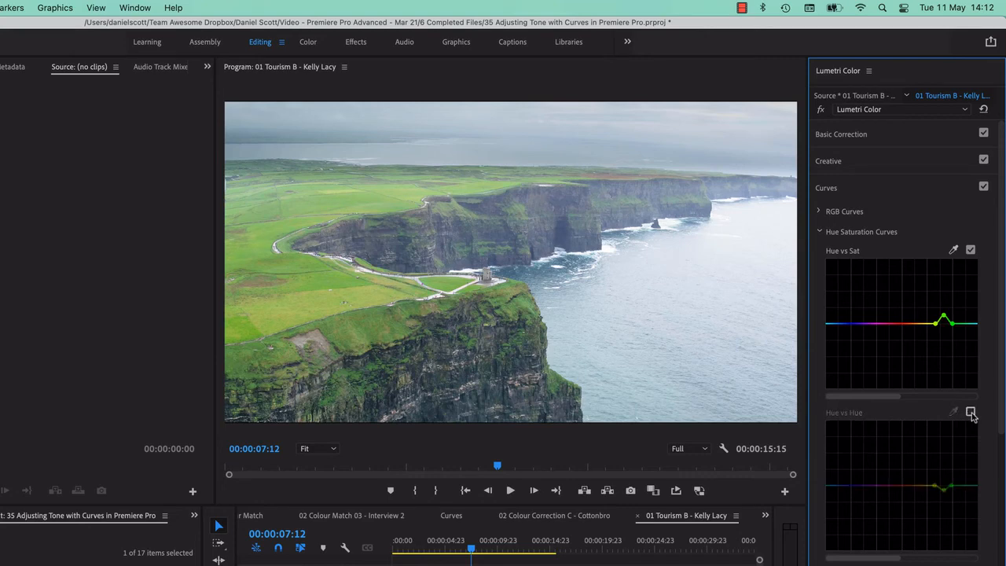
pyautogui.click(971, 413)
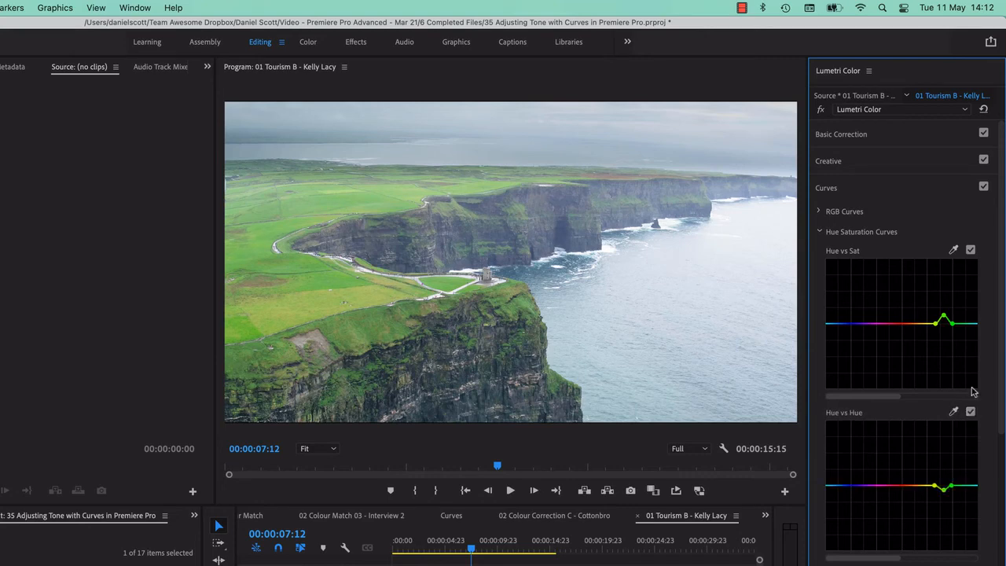
pyautogui.click(820, 110)
pyautogui.click(819, 110)
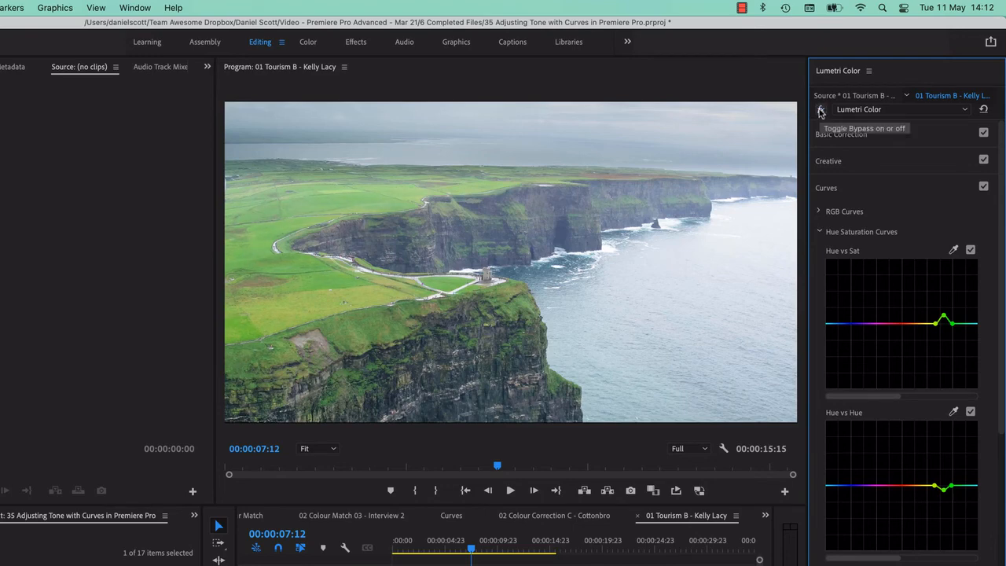
pyautogui.click(820, 111)
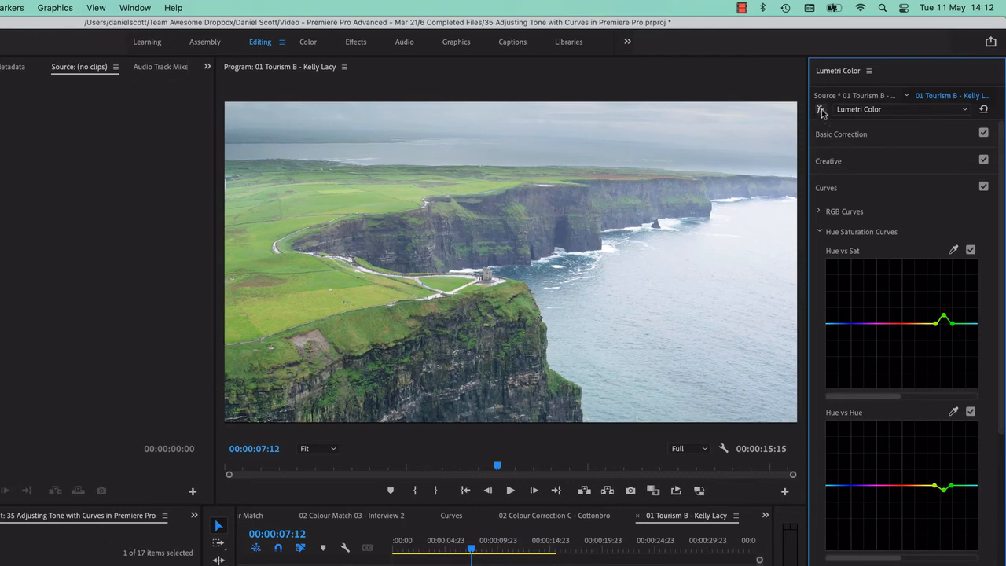
pyautogui.click(821, 111)
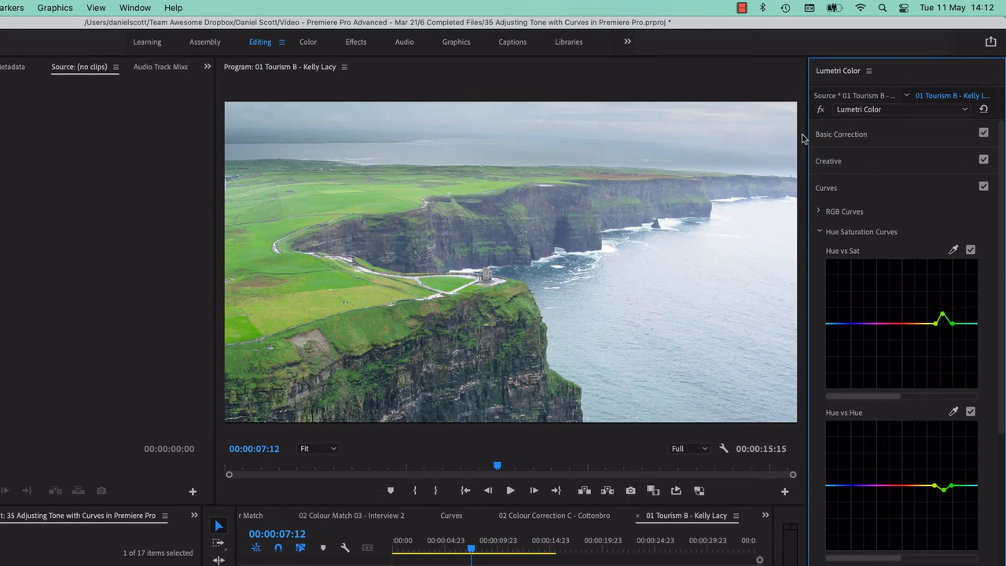
pyautogui.click(820, 110)
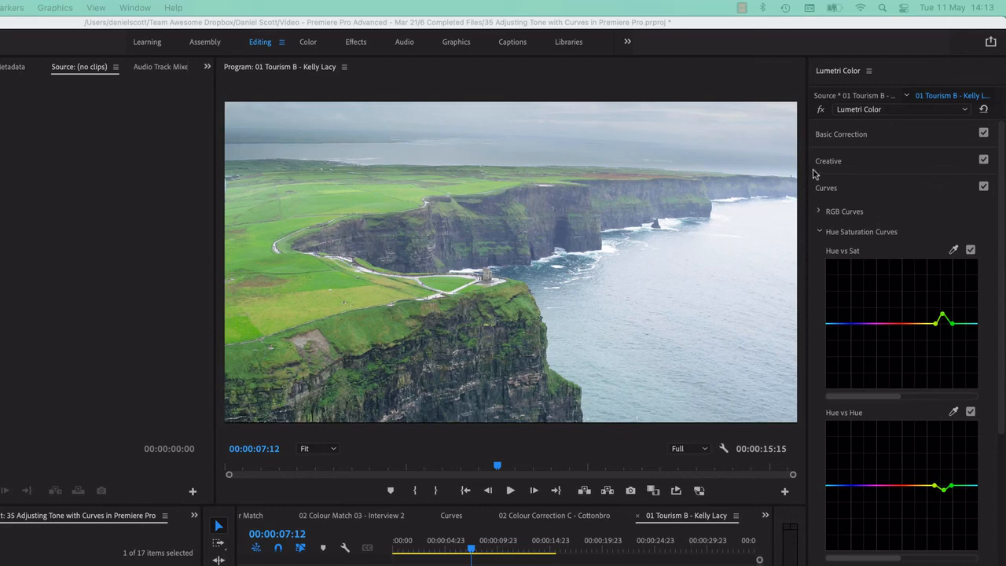
# Step: Collapse the Hue Saturation Curves and the whole Curves section
pyautogui.click(819, 231)
pyautogui.click(818, 232)
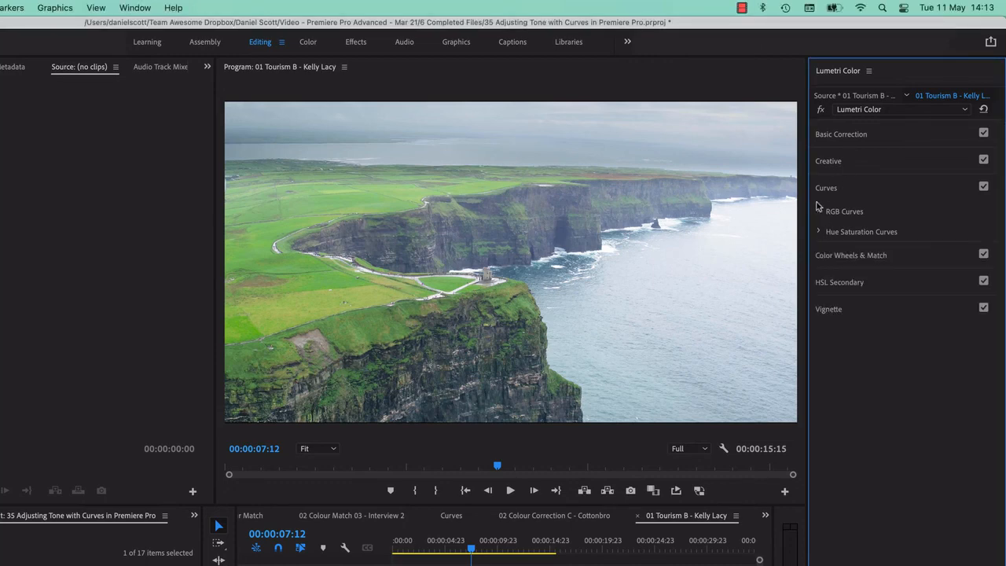
pyautogui.click(847, 191)
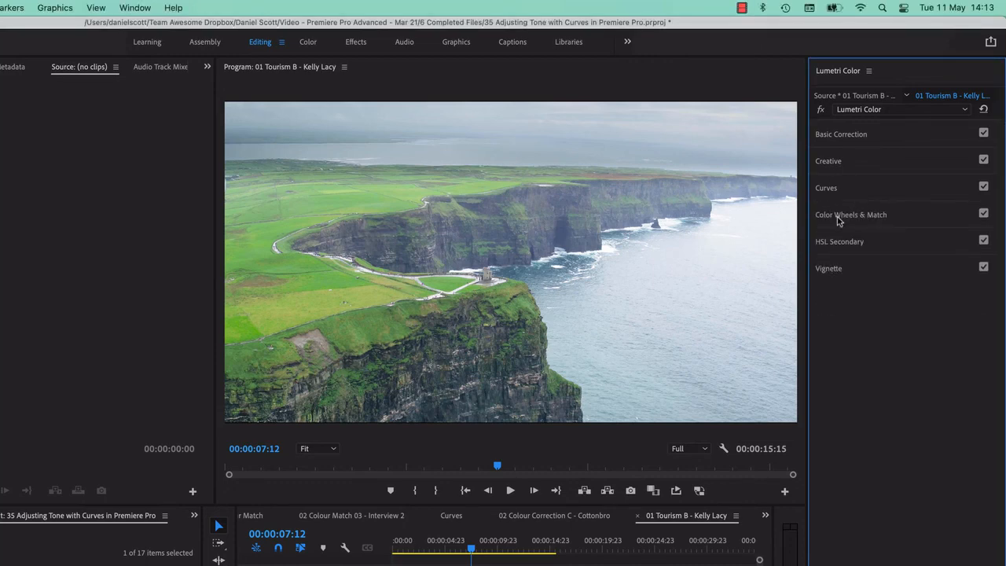
# Step: Expand the Basic Correction, Creative, Color Wheels & Match and HSL Secondary sections to look through them, then collapse all Lumetri sections
pyautogui.click(838, 220)
pyautogui.click(845, 161)
pyautogui.click(869, 136)
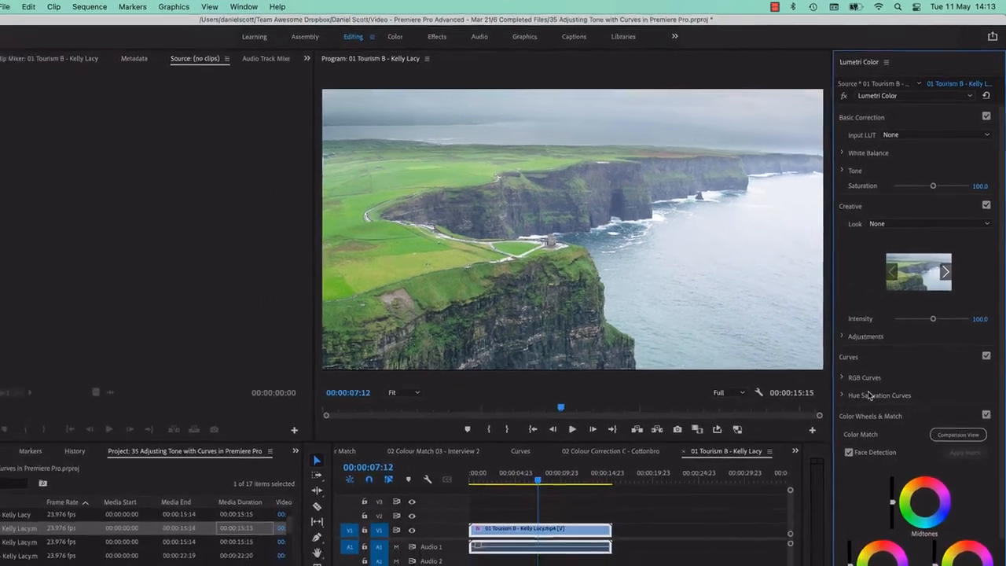
pyautogui.scroll(-3, 859, 448)
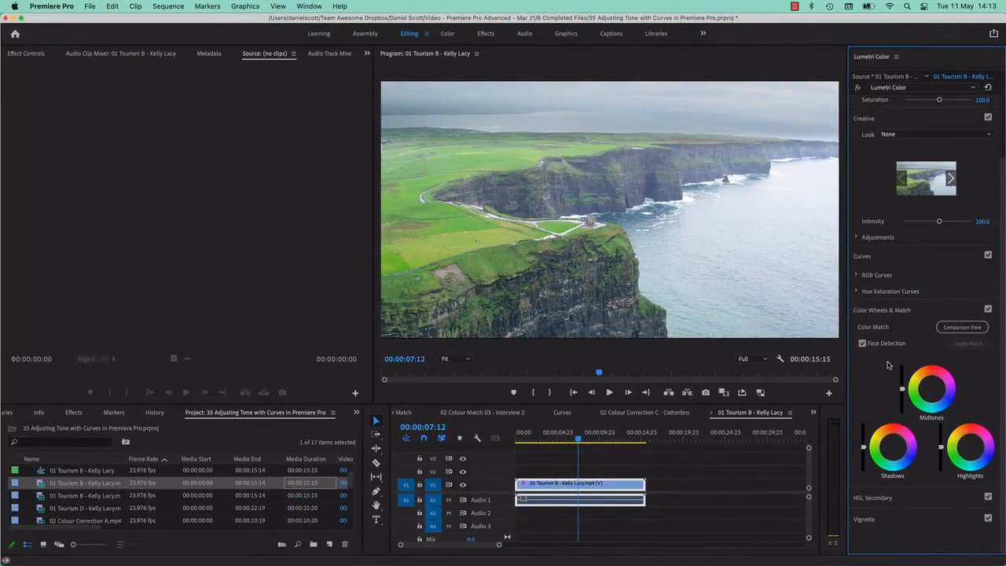
pyautogui.scroll(3, 927, 510)
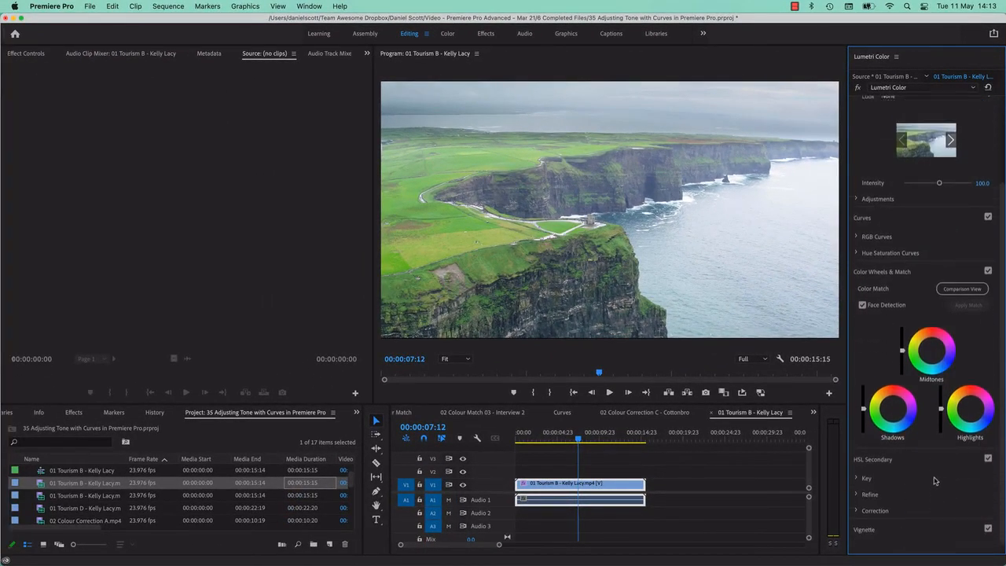
pyautogui.scroll(-1, 952, 359)
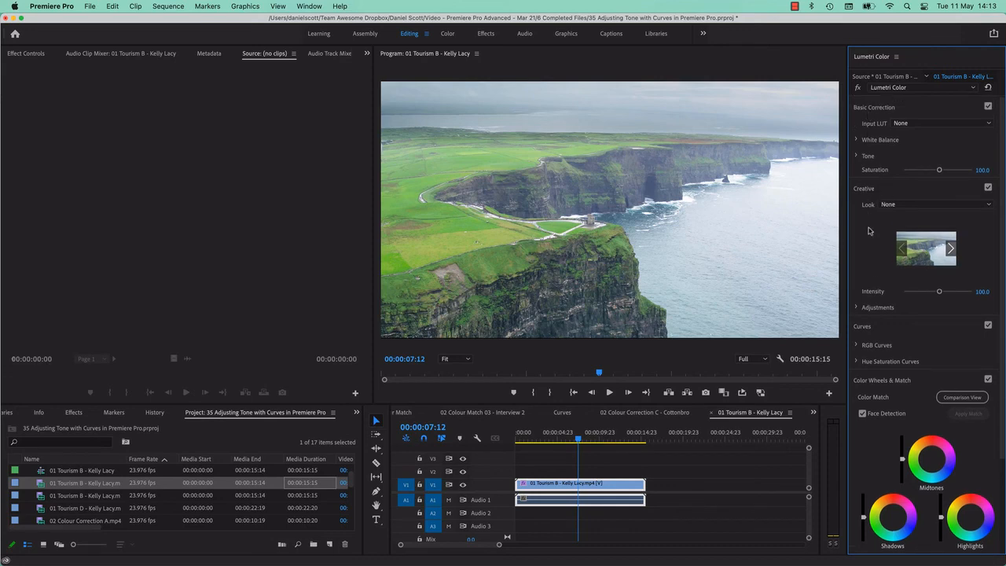
pyautogui.scroll(-3, 872, 259)
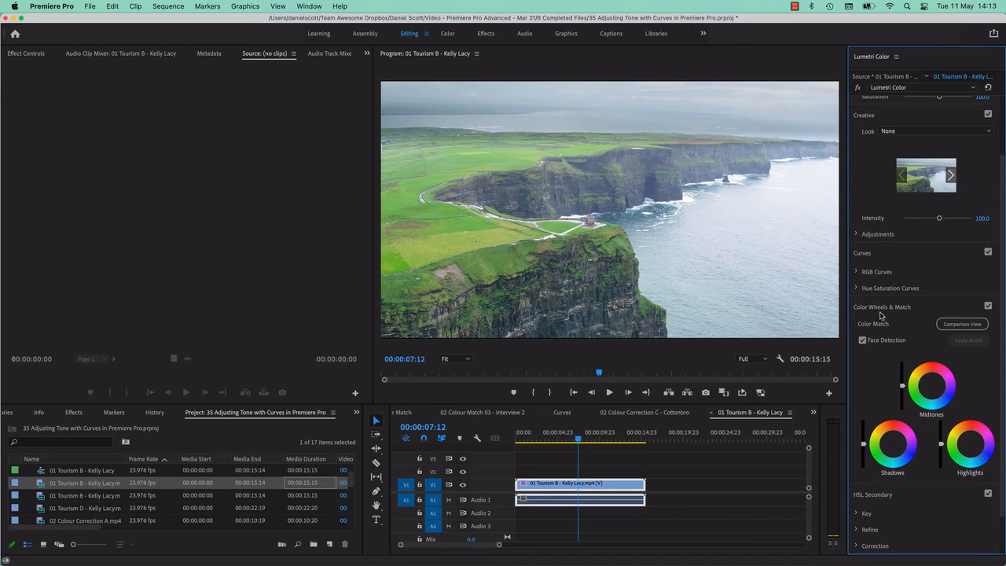
pyautogui.click(879, 307)
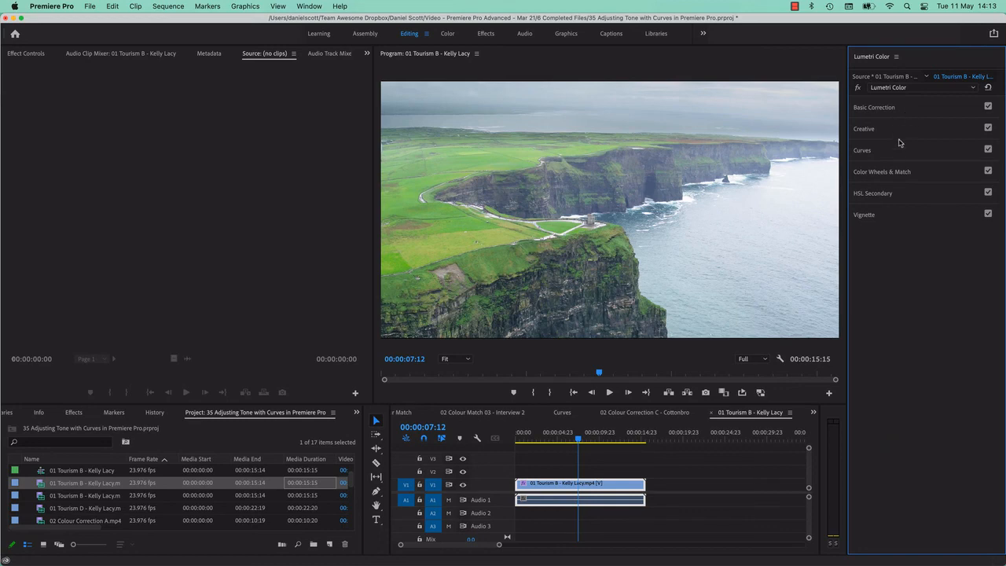
# Step: Try expanding and collapsing single Lumetri sections and all of them at once, ending with everything collapsed
pyautogui.click(904, 154)
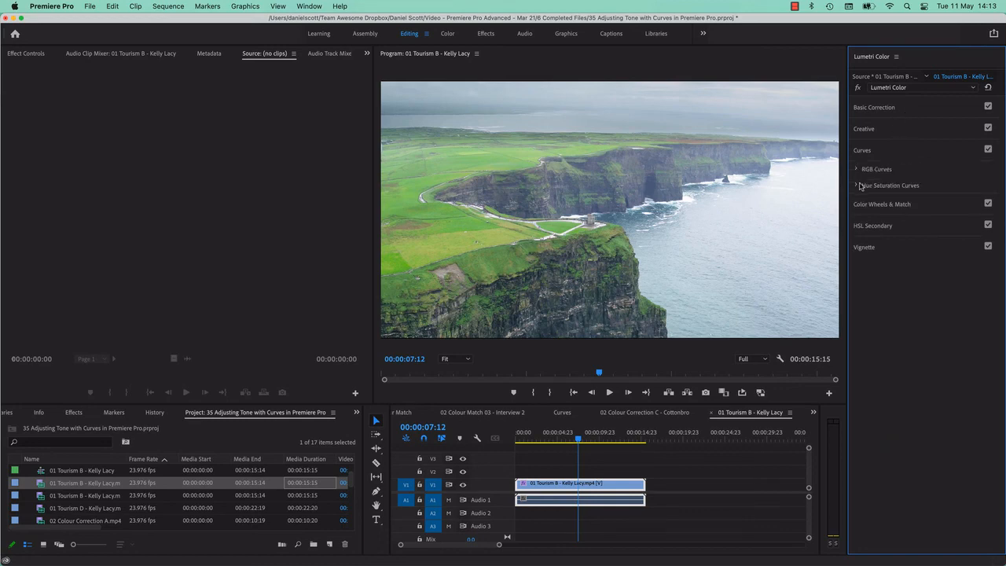
pyautogui.click(855, 185)
pyautogui.click(855, 186)
pyautogui.keyDown('alt'); pyautogui.click(856, 186); pyautogui.keyUp('alt')
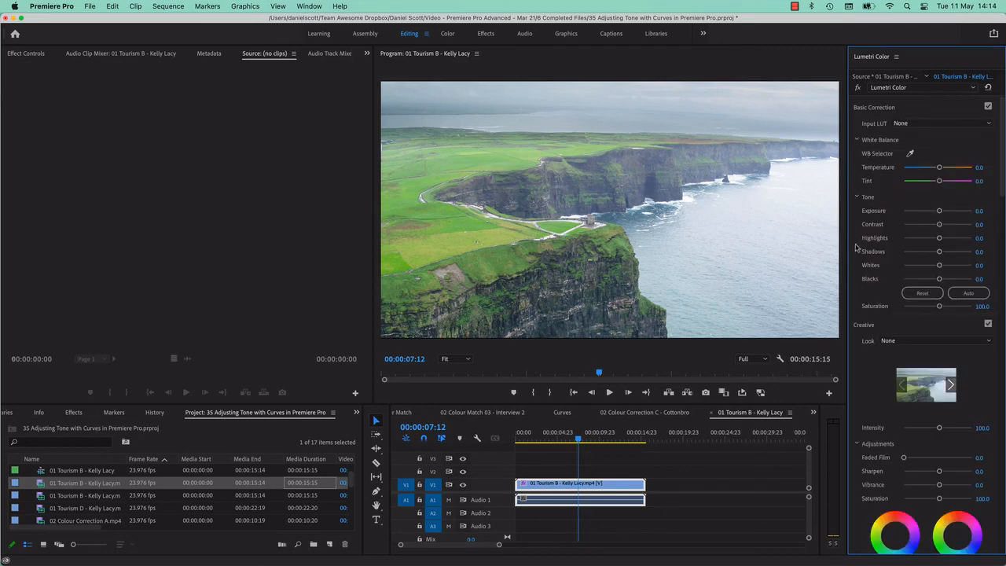
pyautogui.keyDown('alt'); pyautogui.click(856, 198); pyautogui.keyUp('alt')
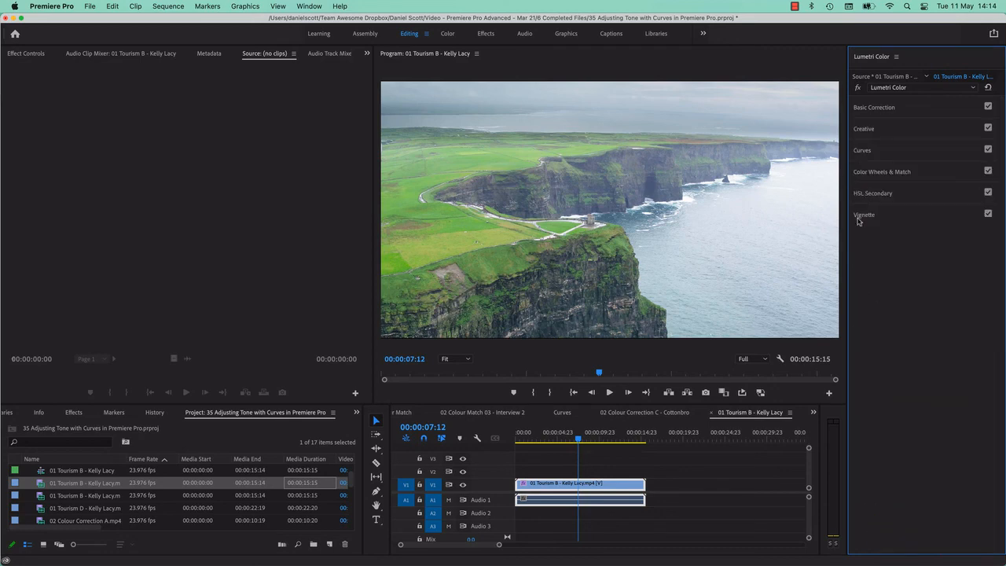
pyautogui.click(881, 173)
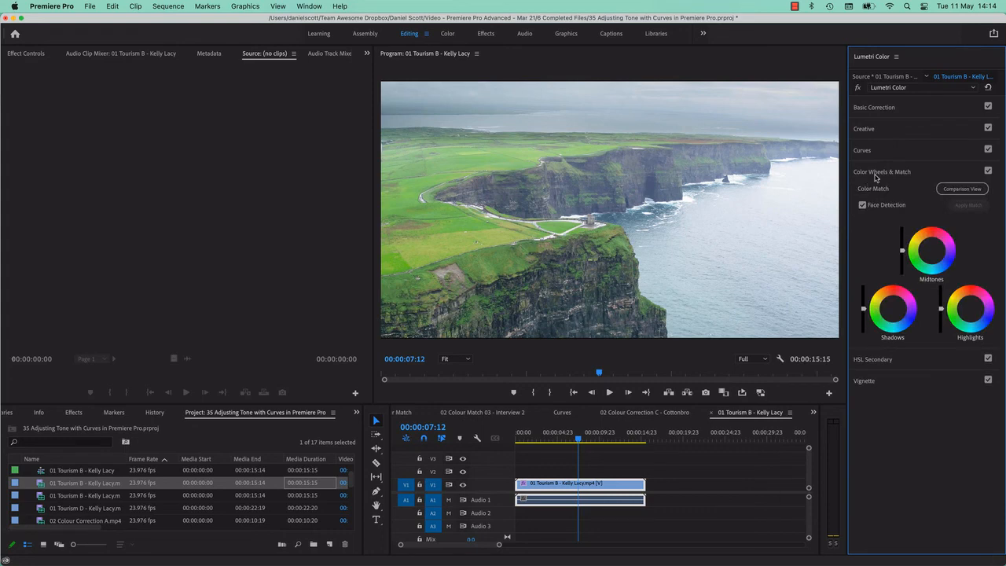
pyautogui.click(881, 172)
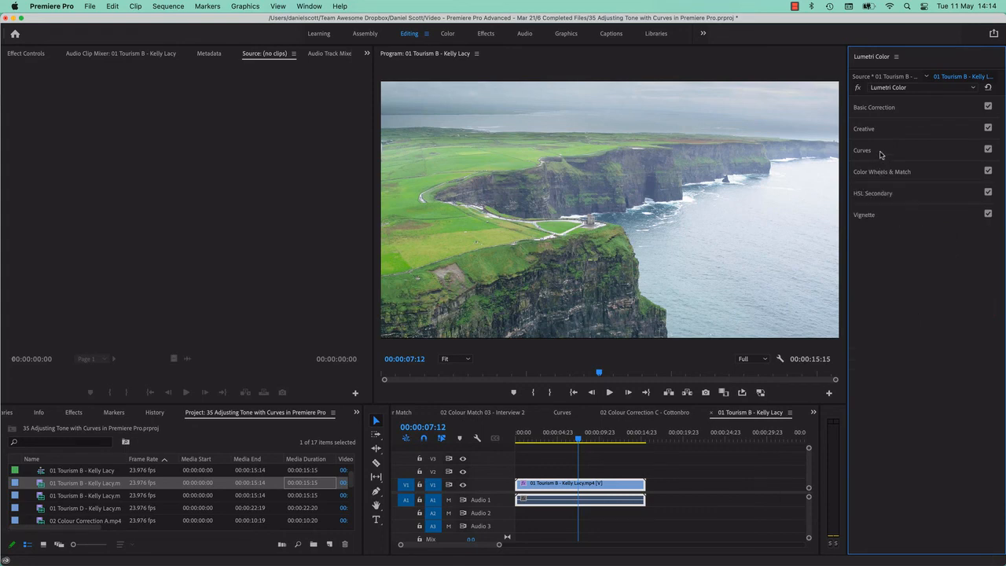